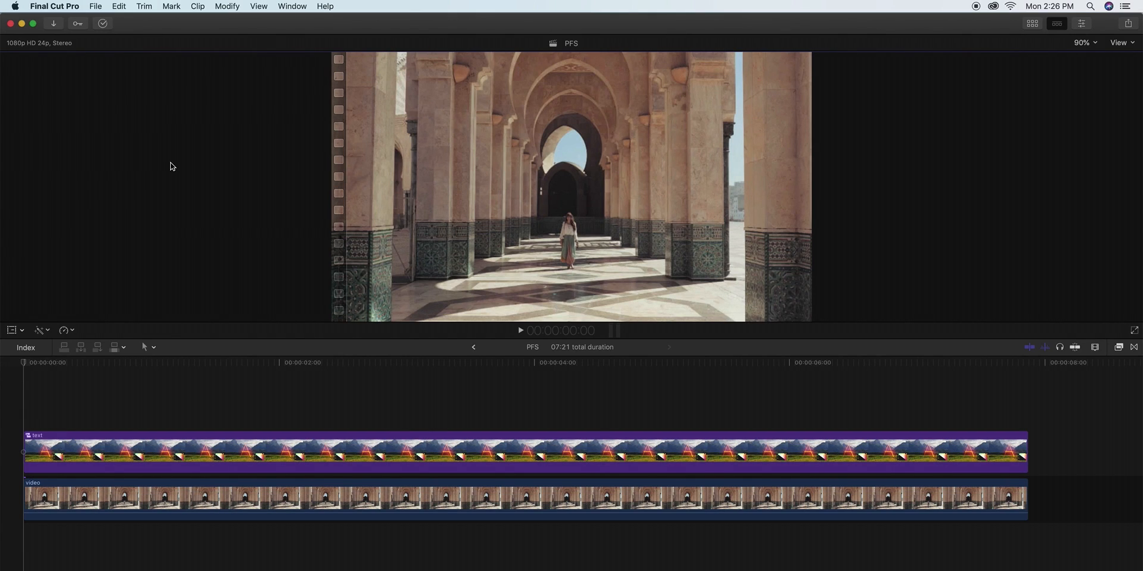
# Play the project from the start to preview the glowing ISTANBUL title animating over the footage
pyautogui.moveTo(72, 361); pyautogui.dragTo(13, 370)
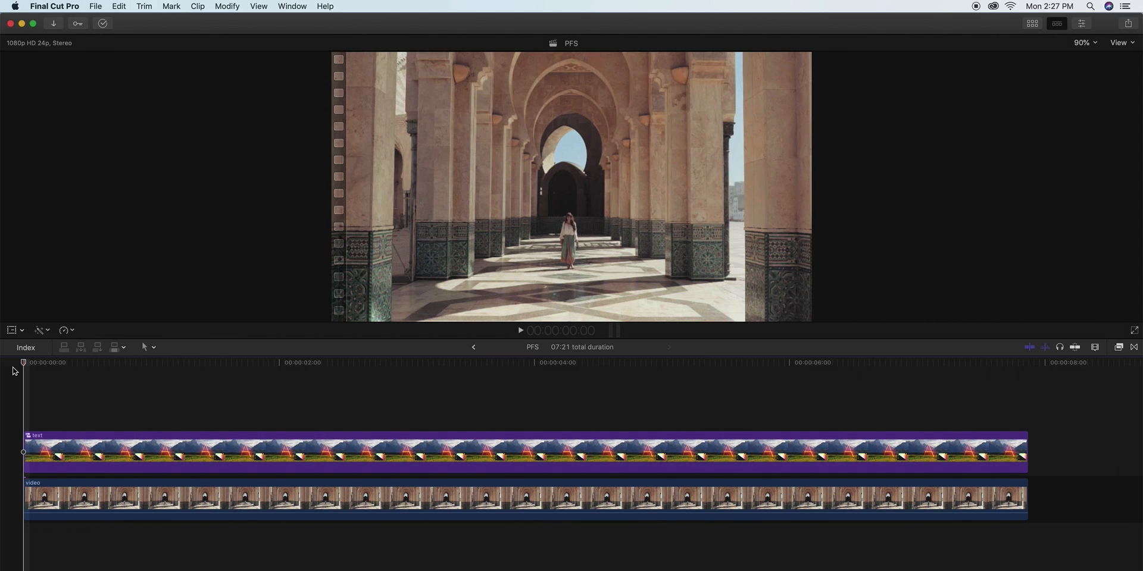
pyautogui.press('space')
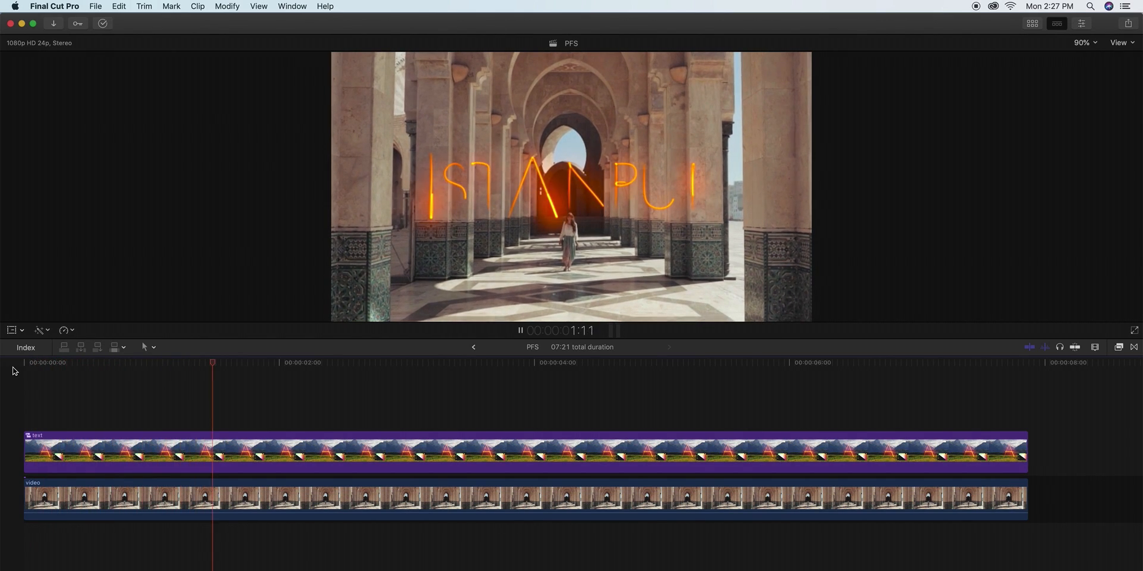
pyautogui.press('space')
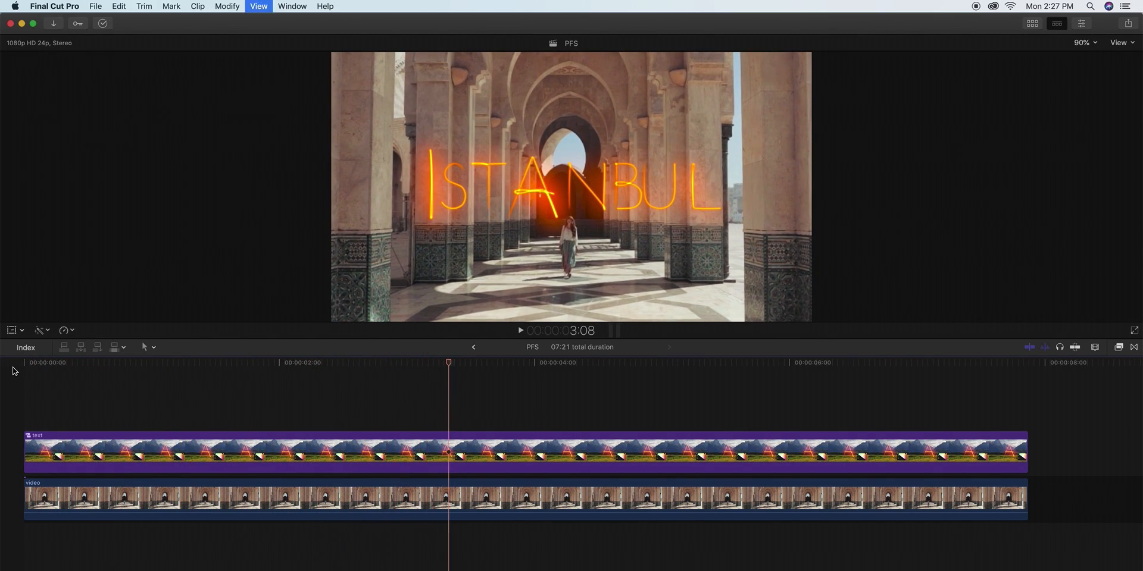
pyautogui.press('space')
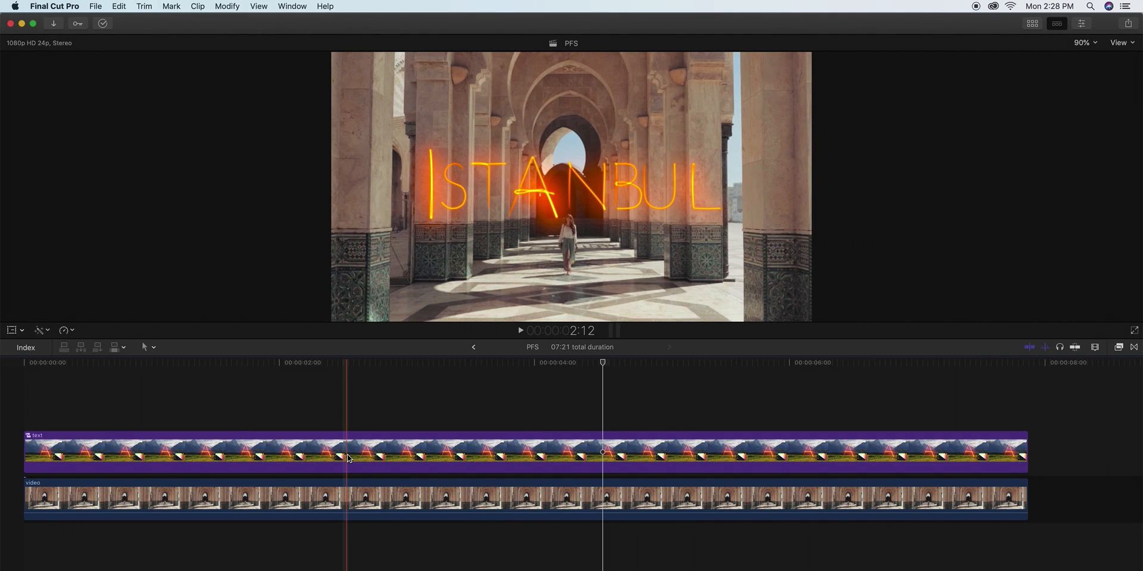
# Show the browser, disable the text compound clip and play the footage without it
pyautogui.click(349, 459)
pyautogui.hotkey('shift', 'f')
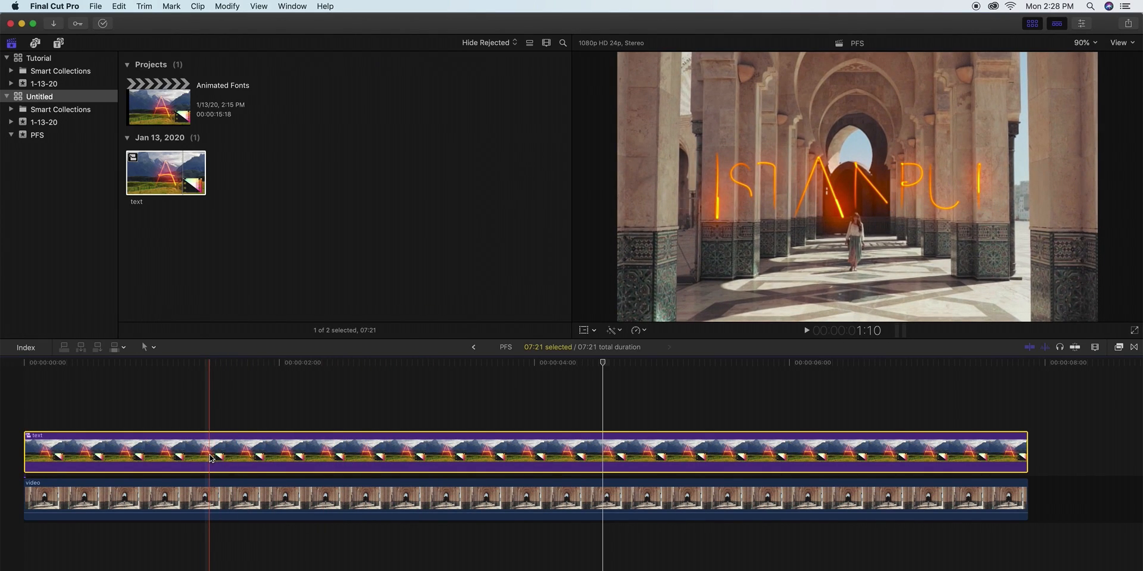
pyautogui.press('v')
pyautogui.press('space')
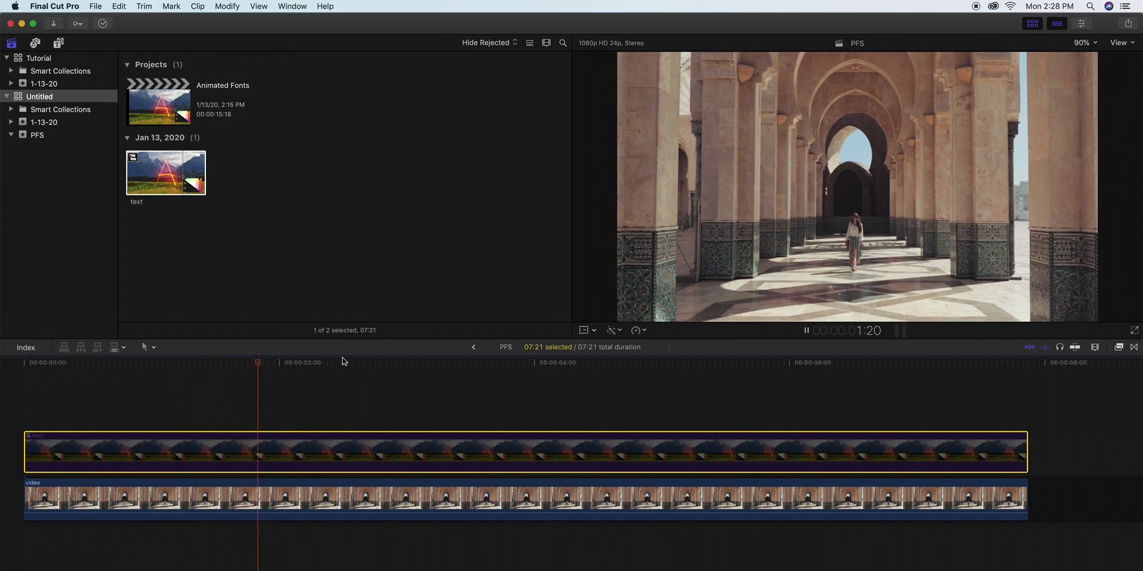
pyautogui.press('space')
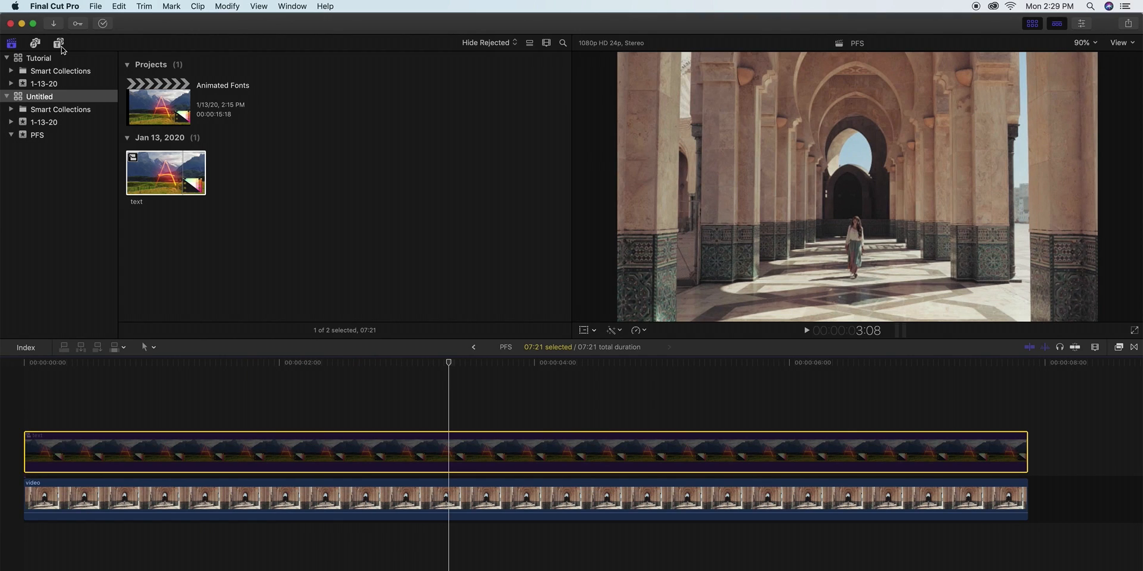
# Show the Pixel Film Studios Animated Fonts category among the installed titles and slightly widen the category list
pyautogui.click(59, 44)
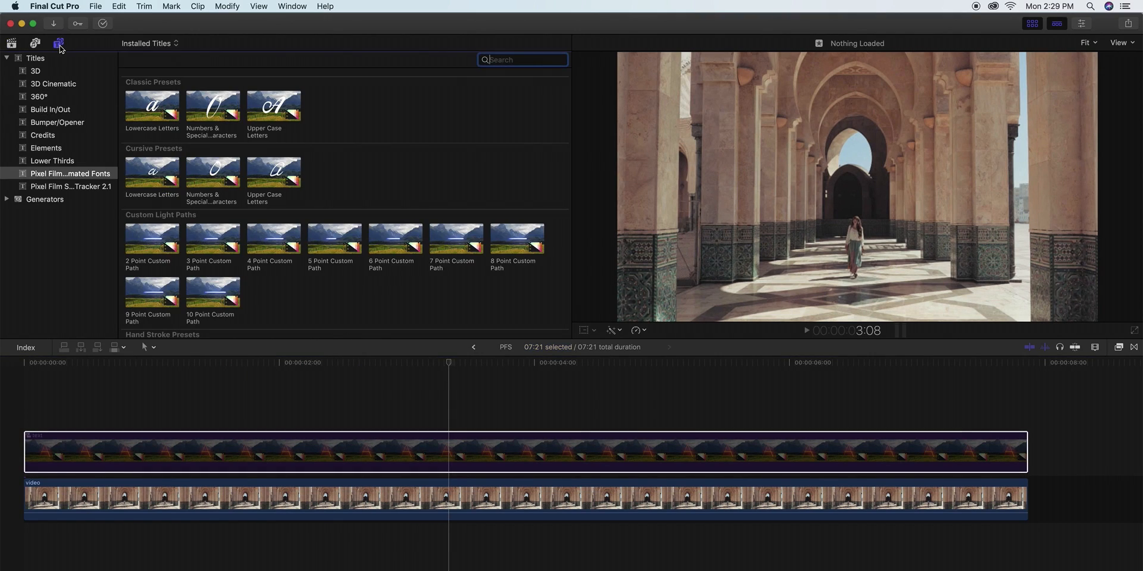
pyautogui.click(6, 59)
pyautogui.click(7, 58)
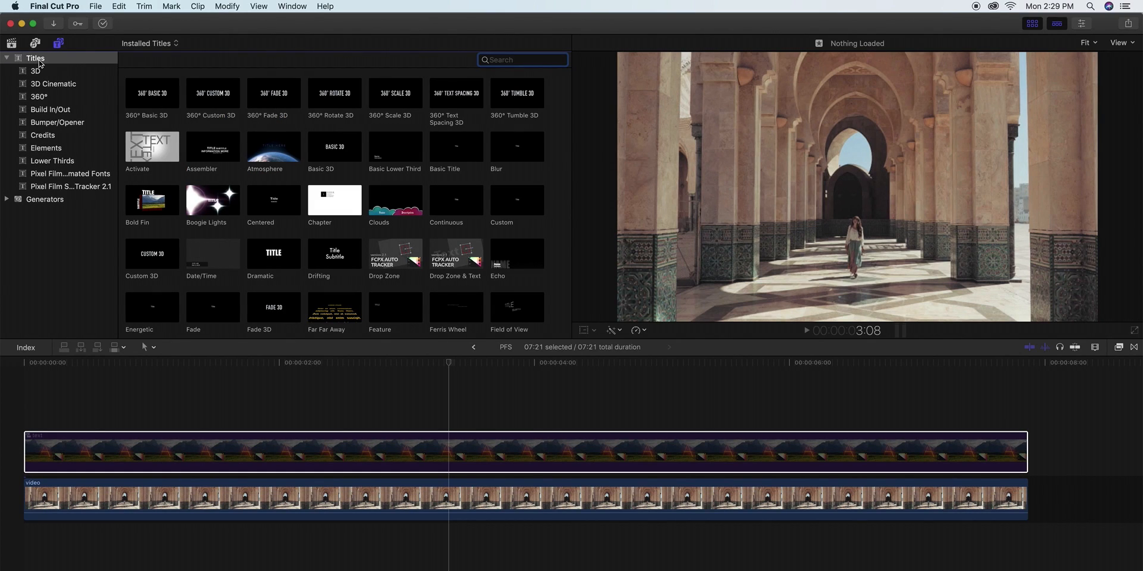
pyautogui.click(70, 174)
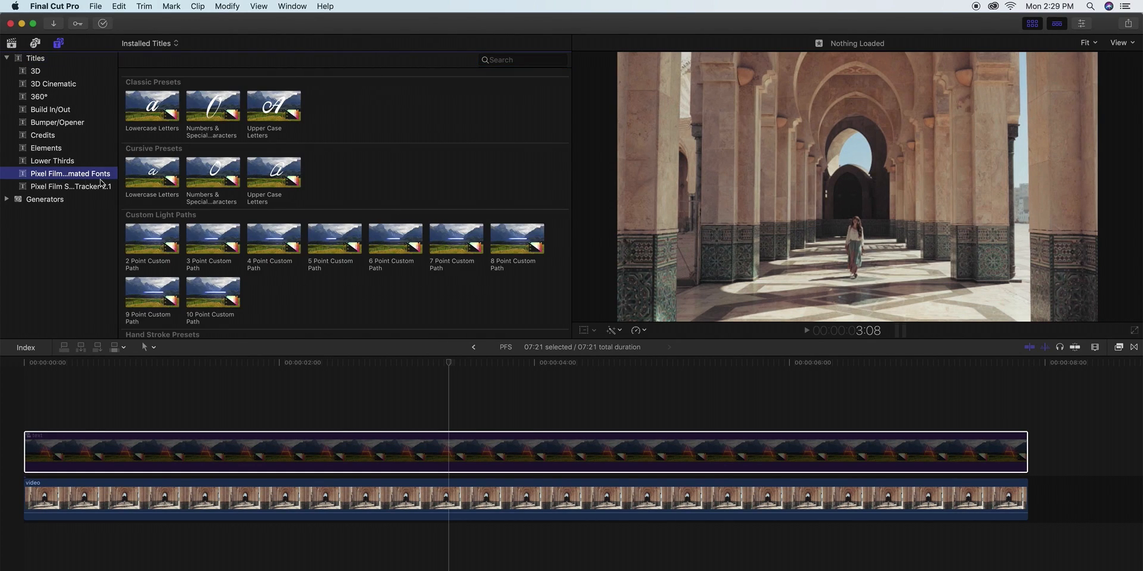
pyautogui.moveTo(119, 175)
pyautogui.mouseDown()
pyautogui.moveTo(207, 177)
pyautogui.moveTo(124, 178)
pyautogui.mouseUp()
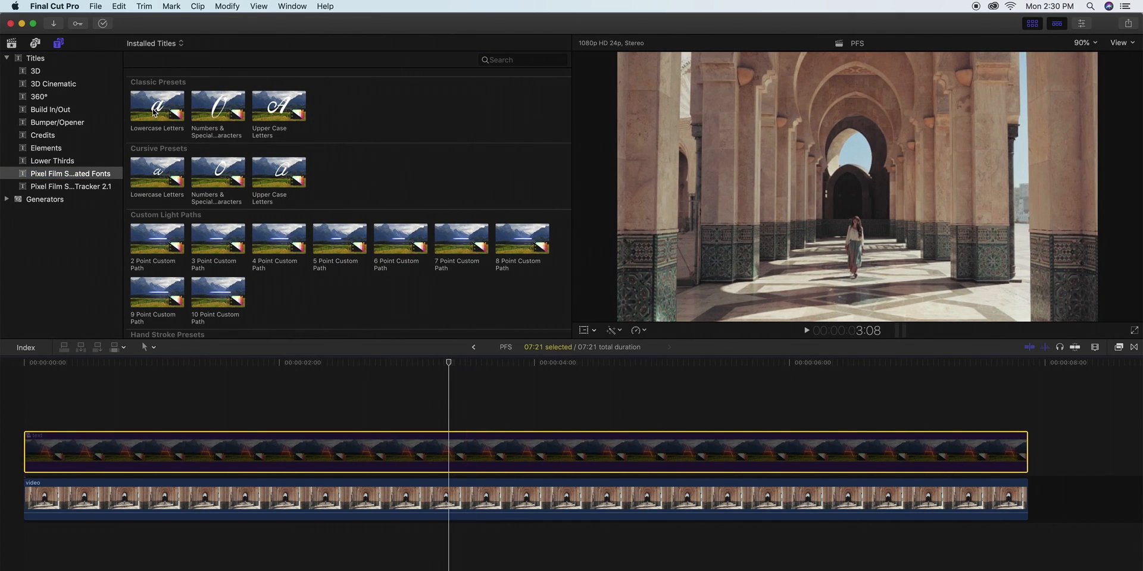
# Add the Classic Lowercase Letters title above the text clip at the project start and show its parameters, dismissing the instructions
pyautogui.click(141, 110)
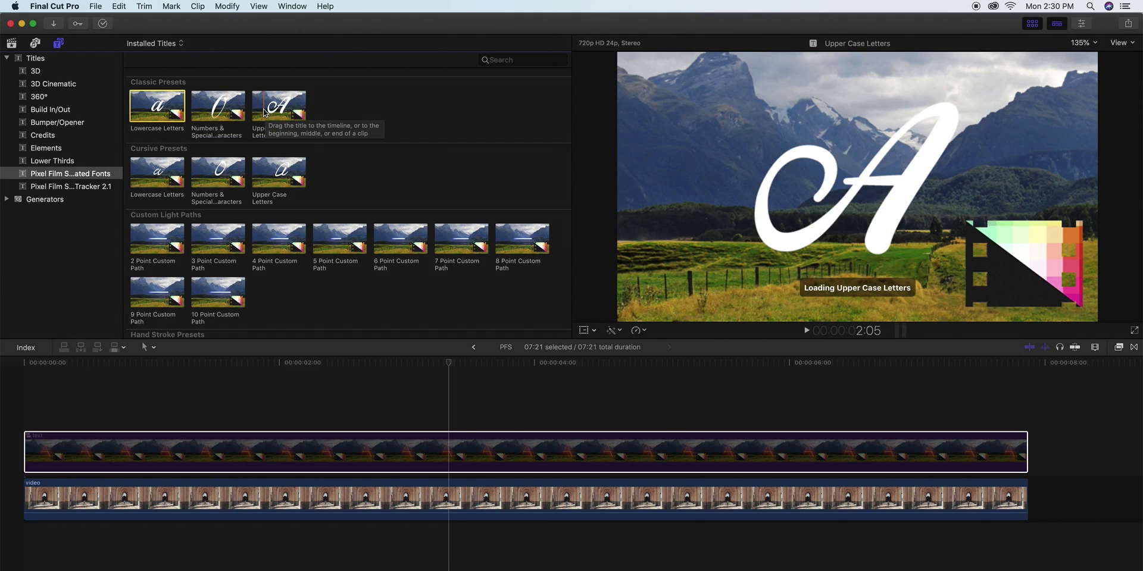
pyautogui.moveTo(153, 108); pyautogui.dragTo(57, 419)
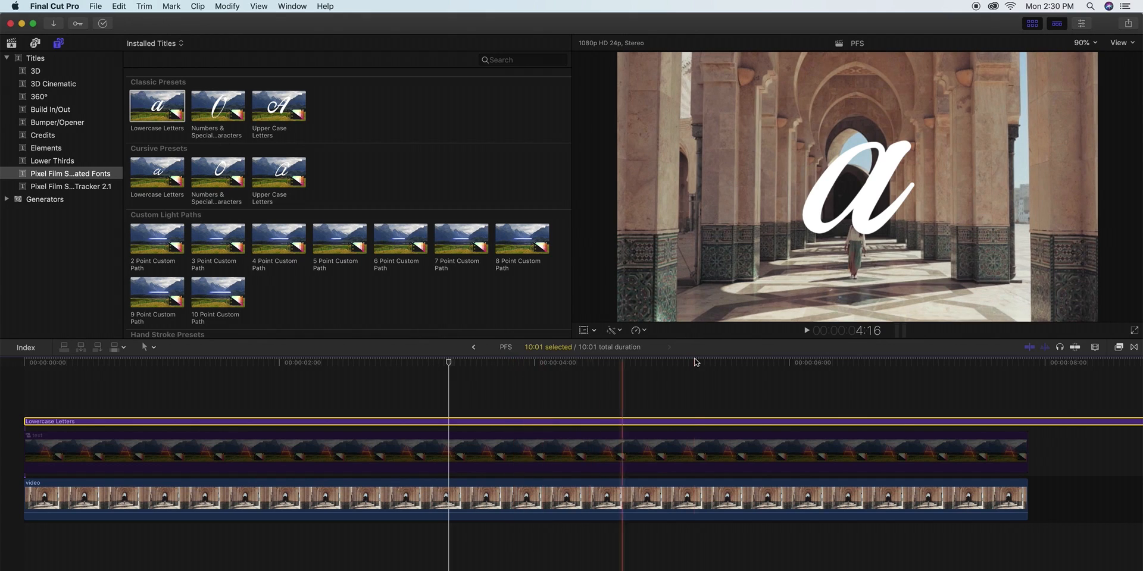
pyautogui.click(1081, 24)
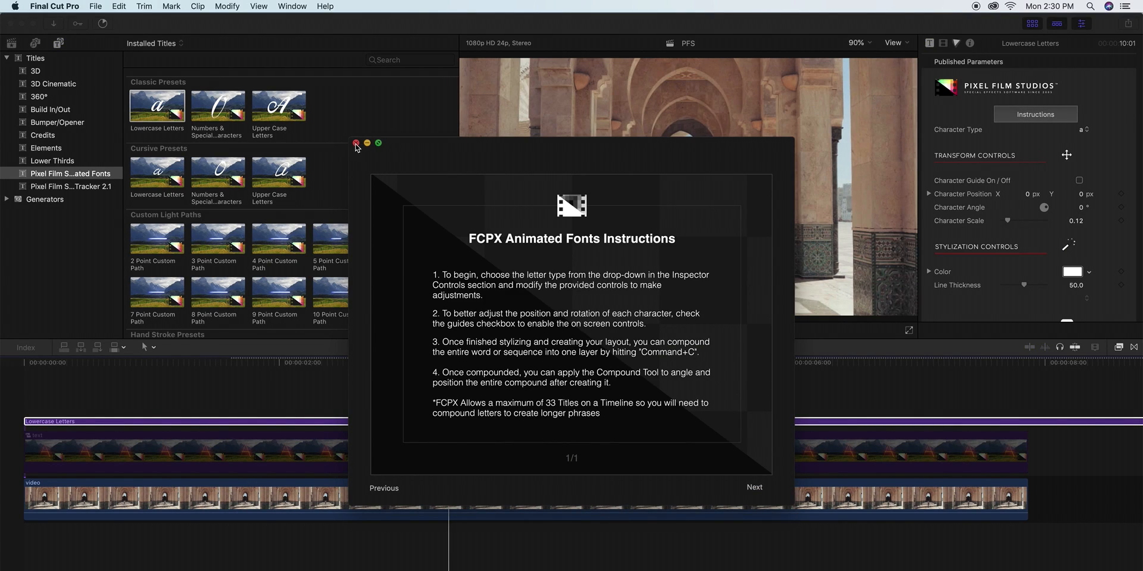
pyautogui.click(356, 143)
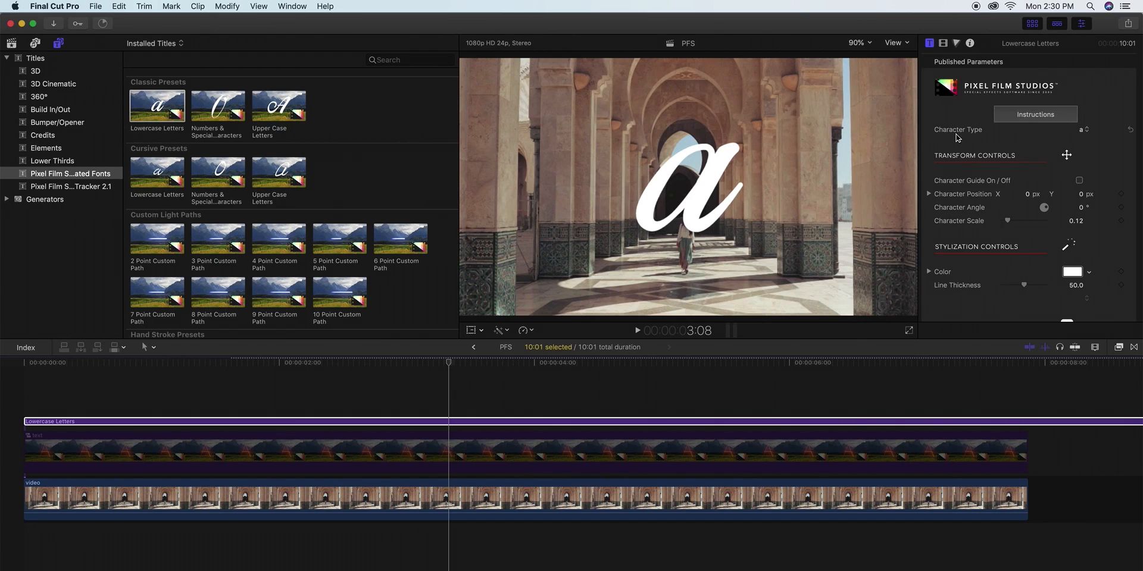
# Set the lowercase title's character type to t and scrub the timeline to check how the letter draws on
pyautogui.click(1082, 132)
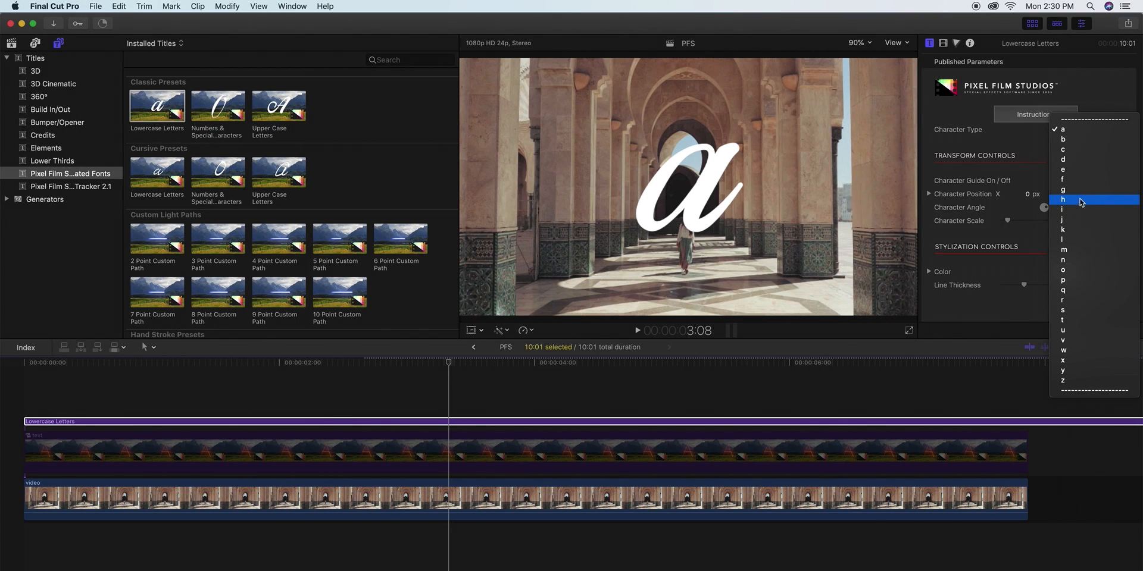
pyautogui.click(1080, 320)
pyautogui.click(1095, 138)
pyautogui.click(1033, 156)
pyautogui.moveTo(449, 363)
pyautogui.mouseDown()
pyautogui.moveTo(101, 383)
pyautogui.moveTo(301, 377)
pyautogui.mouseUp()
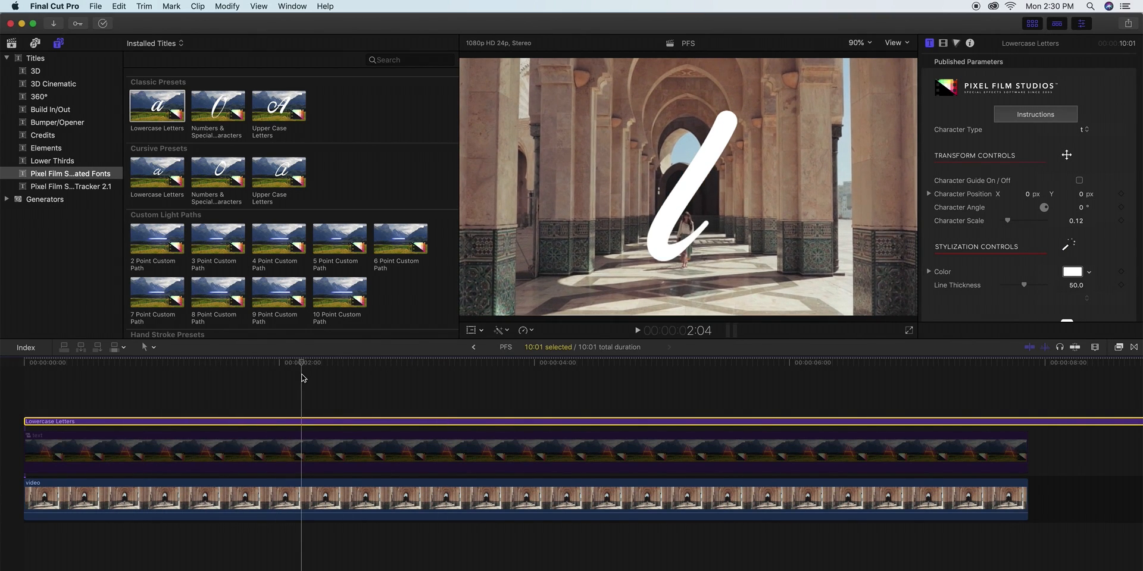
pyautogui.click(403, 372)
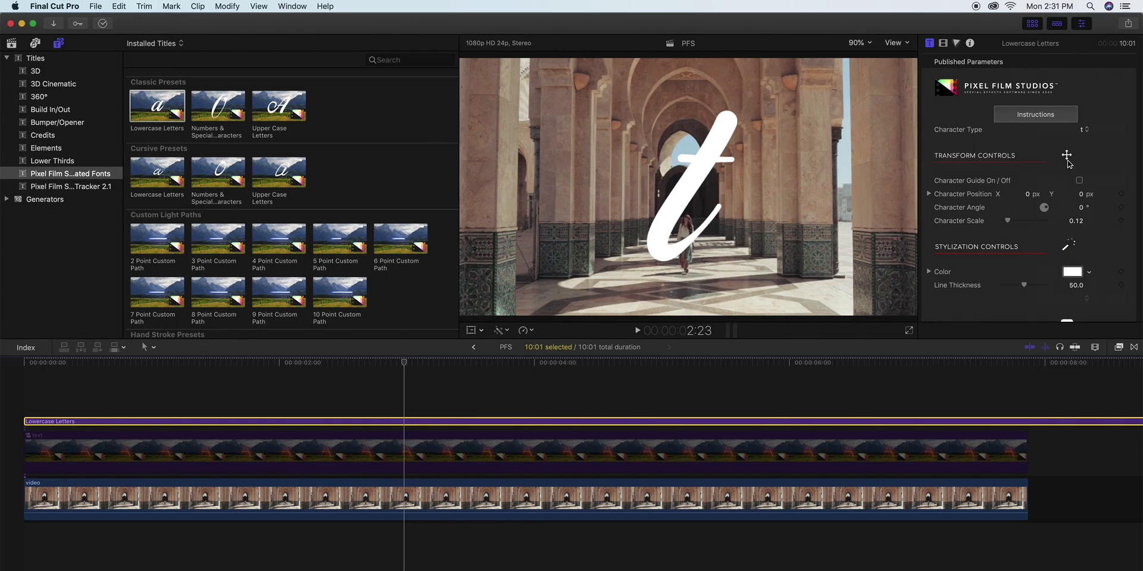
# Change the letter t's color to yellow in the stylization controls
pyautogui.scroll(-3, 1072, 172)
pyautogui.scroll(-1, 1042, 172)
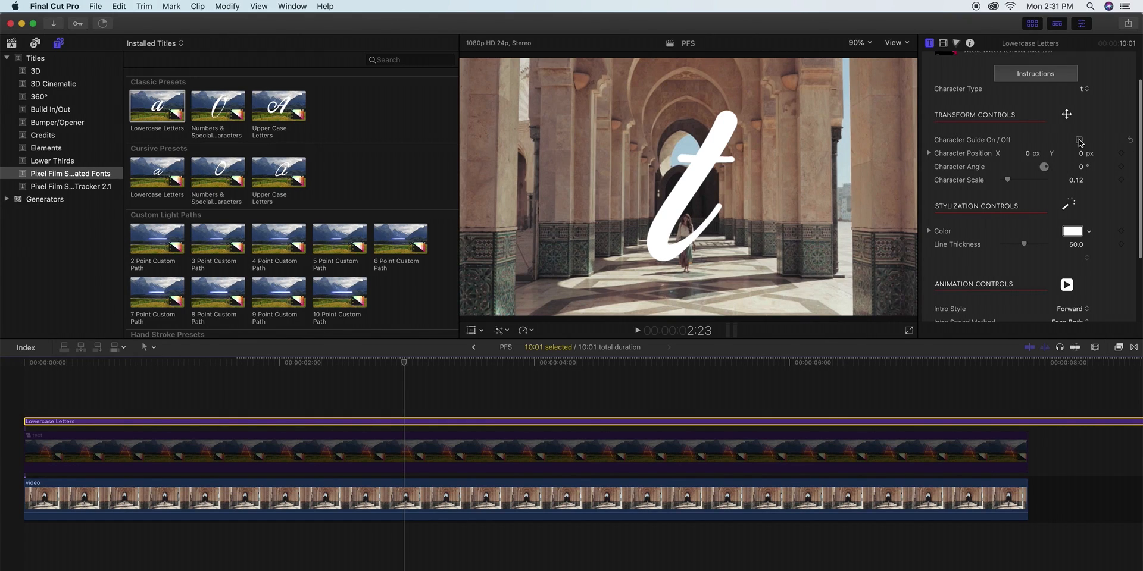
pyautogui.scroll(-2, 1006, 174)
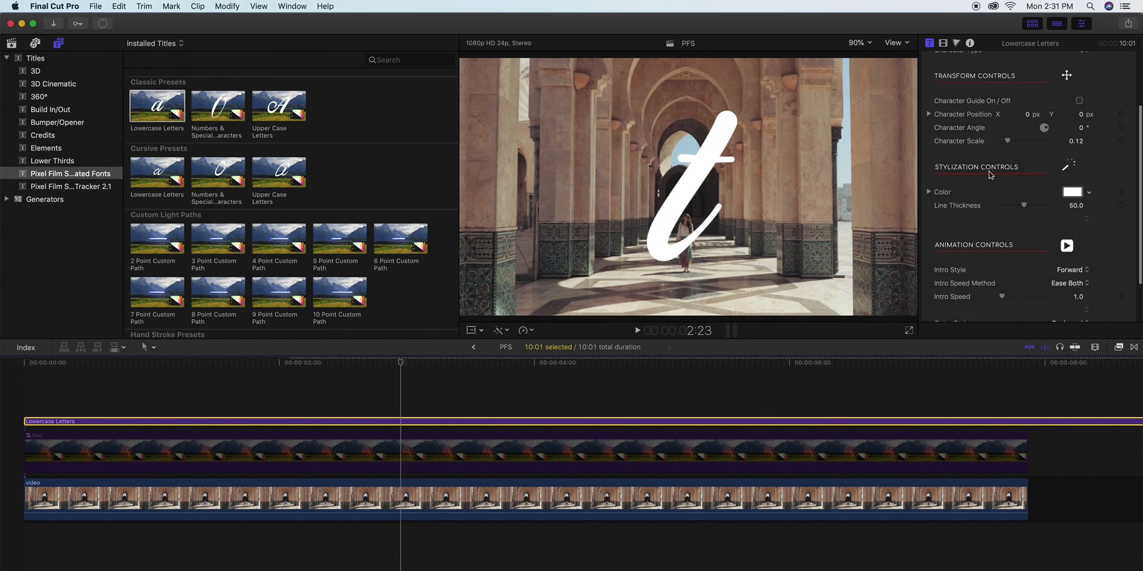
pyautogui.scroll(-1, 1069, 178)
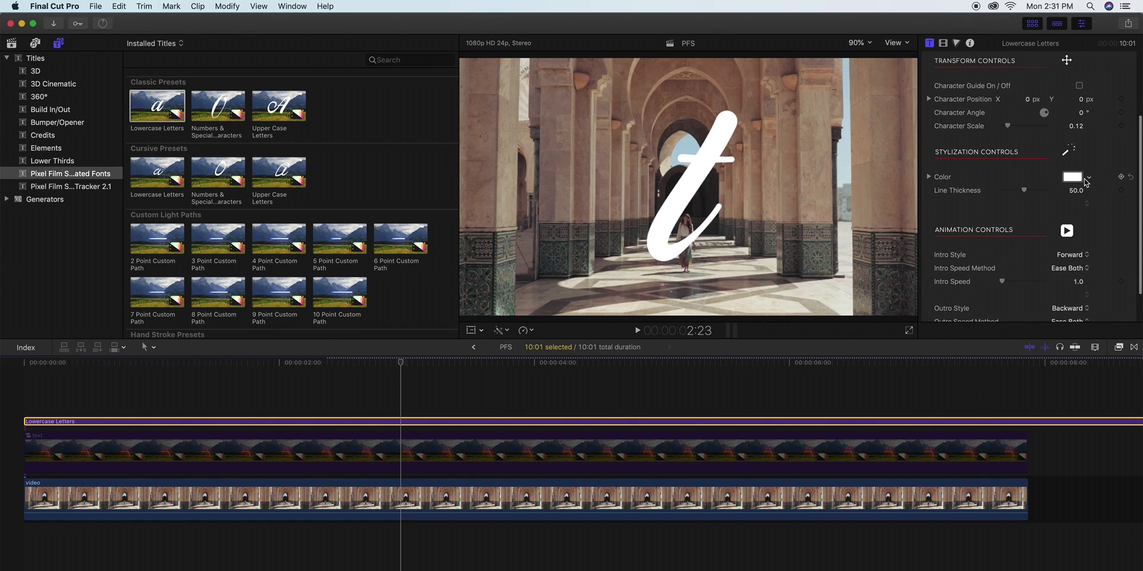
pyautogui.click(929, 177)
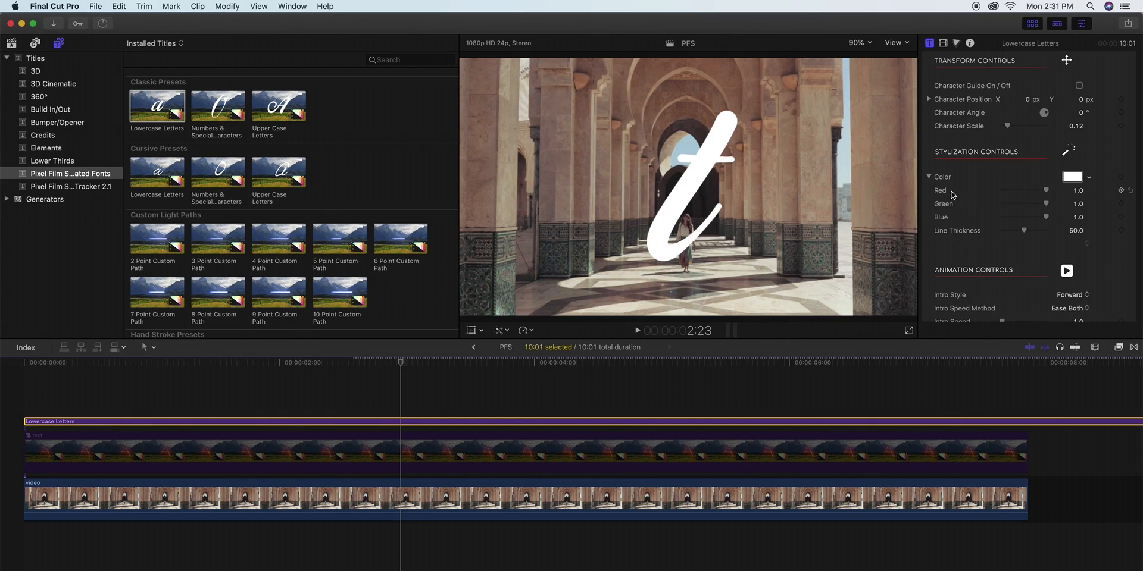
pyautogui.click(929, 177)
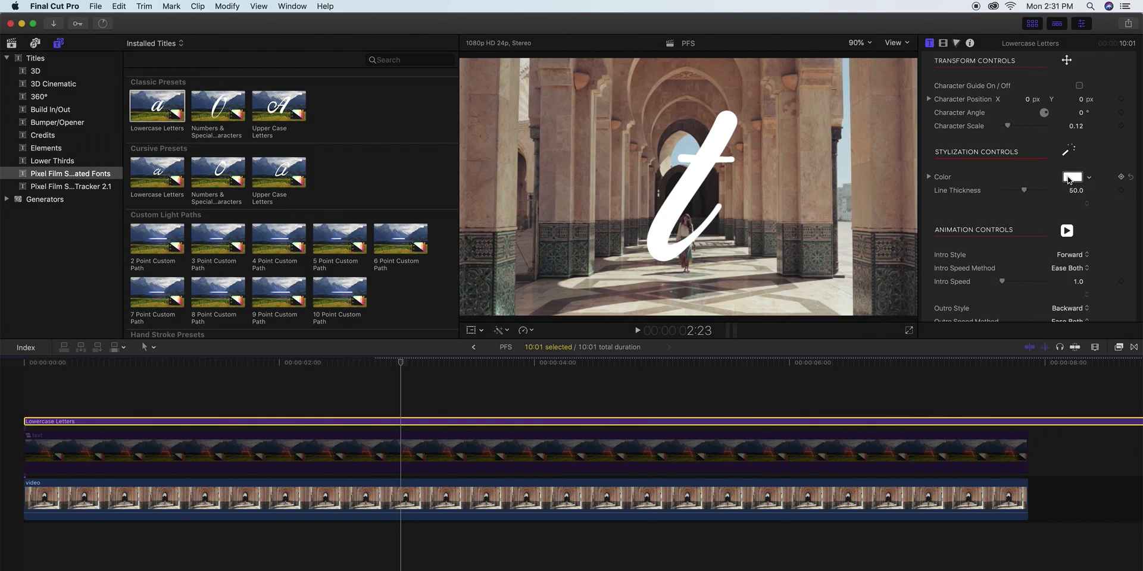
pyautogui.click(1071, 178)
pyautogui.moveTo(480, 321); pyautogui.dragTo(386, 326)
pyautogui.moveTo(439, 262); pyautogui.dragTo(448, 236)
# Set the title's intro style to Backward and scrub the timeline to check the animation
pyautogui.scroll(-3, 1022, 208)
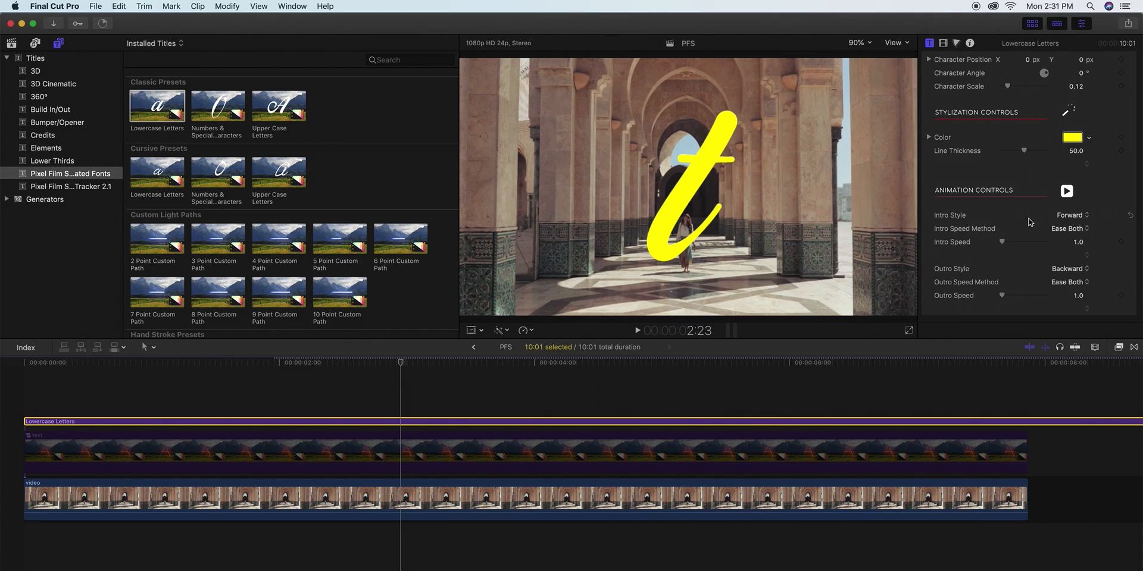
pyautogui.click(1069, 219)
pyautogui.click(1068, 228)
pyautogui.moveTo(419, 362); pyautogui.dragTo(438, 363)
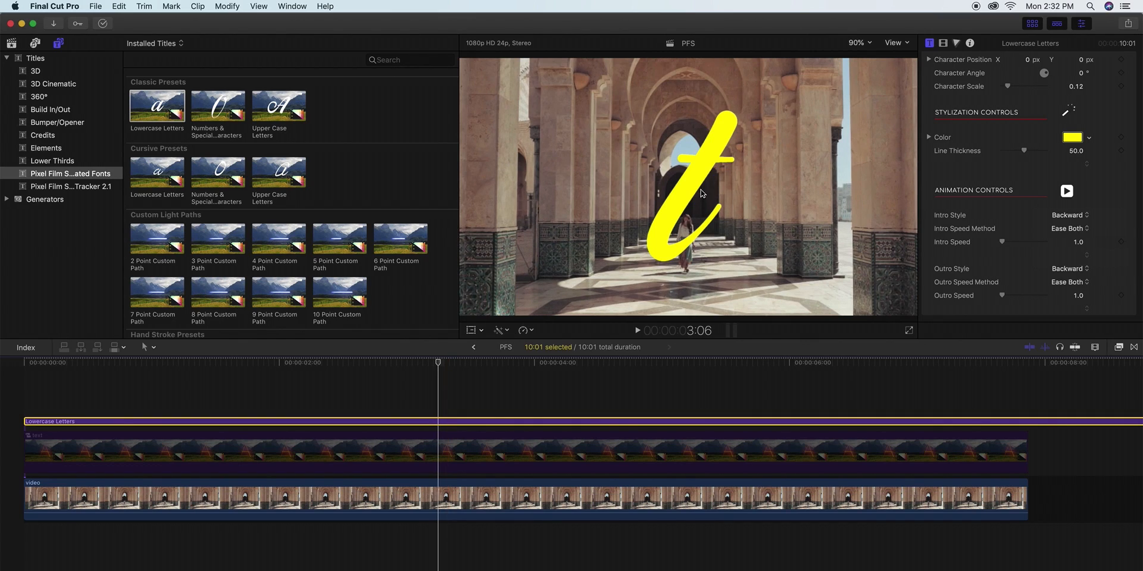
# Return the title's intro style to Forward and look over the intro speed methods, keeping Ease Both
pyautogui.click(1081, 216)
pyautogui.click(1069, 206)
pyautogui.click(1072, 231)
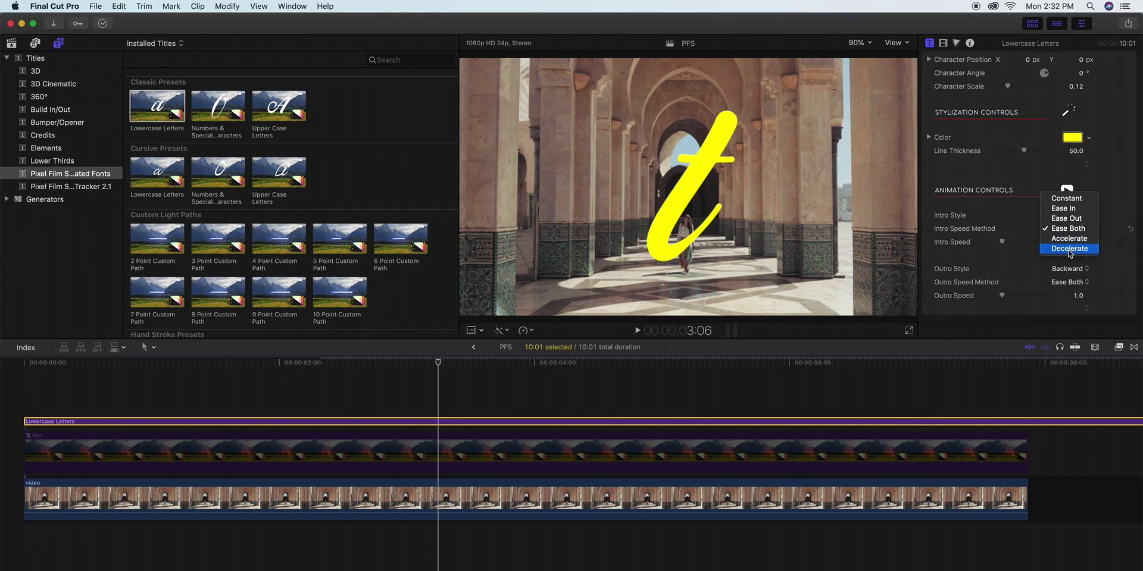
pyautogui.click(1003, 237)
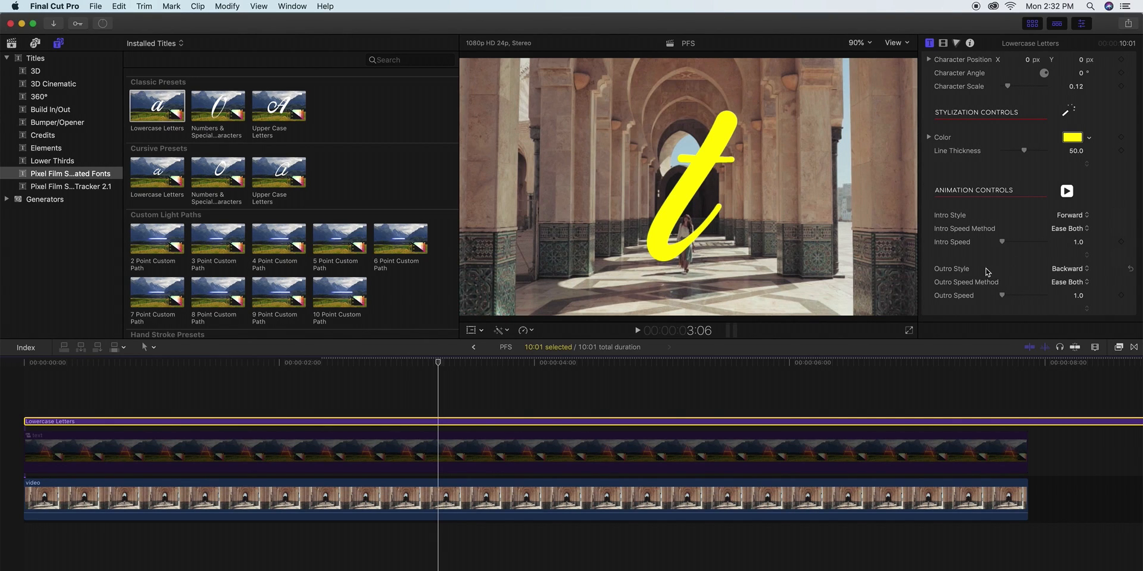
# Replace the lowercase title with the Classic Numbers & Special Characters title and set its character type to Special Character 1
pyautogui.press('Delete')
pyautogui.click(218, 108)
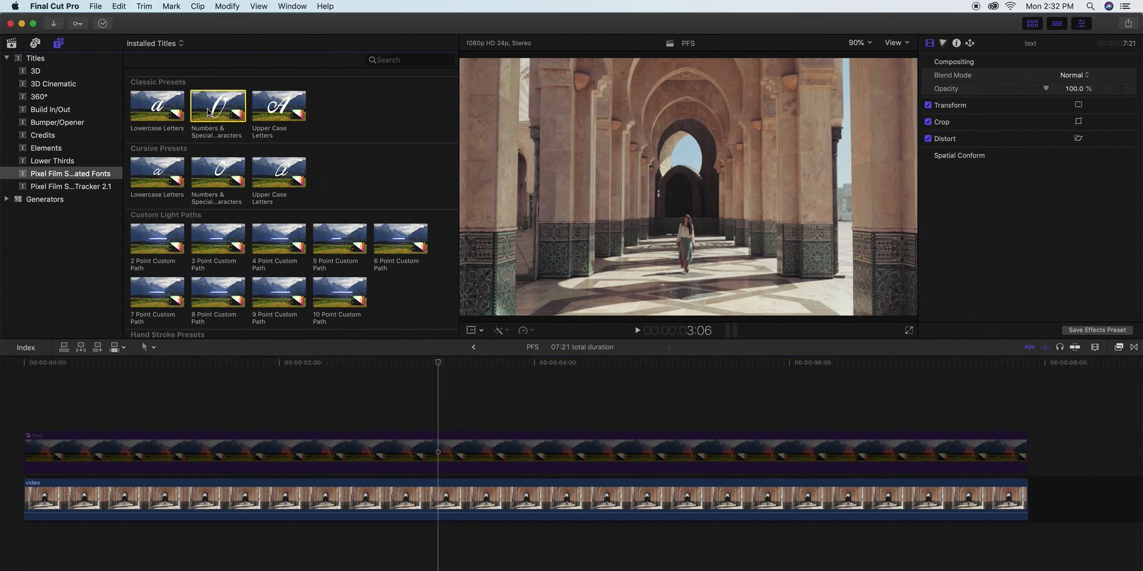
pyautogui.moveTo(219, 111); pyautogui.dragTo(36, 419)
pyautogui.click(1072, 129)
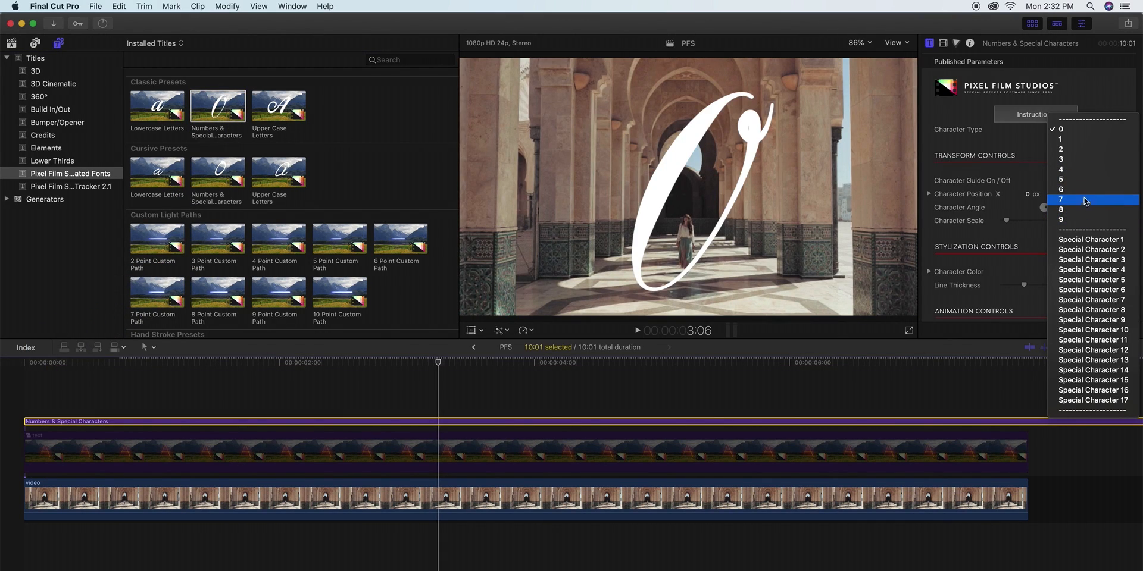
pyautogui.click(1087, 131)
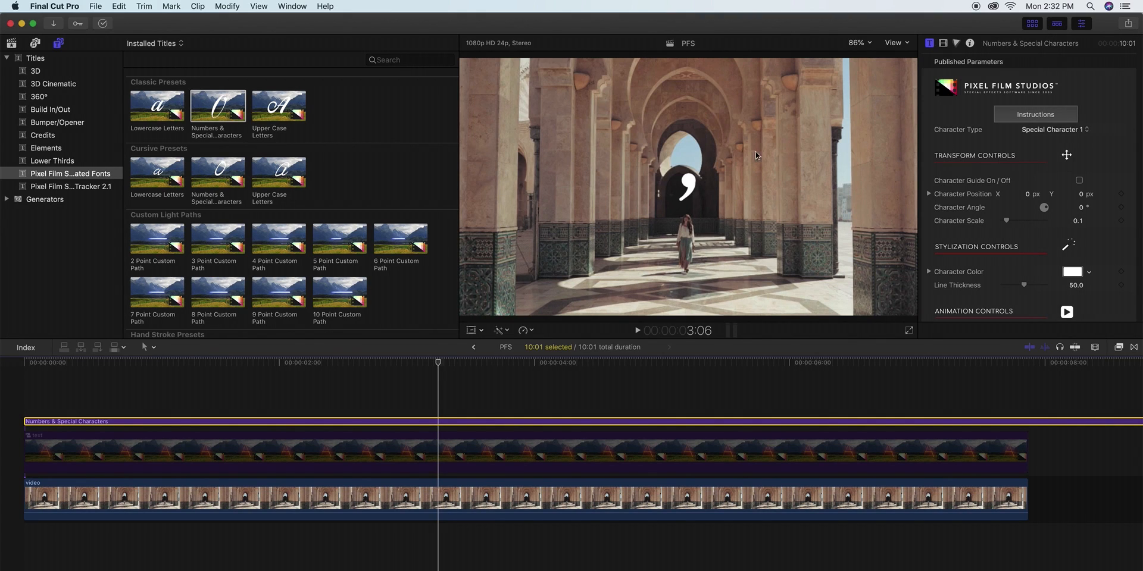
# Browse the Cursive, Custom Light Paths, Hand Stroke and Light Path presets, previewing Cursive Lowercase Letters and 2 Point Custom Path
pyautogui.click(148, 172)
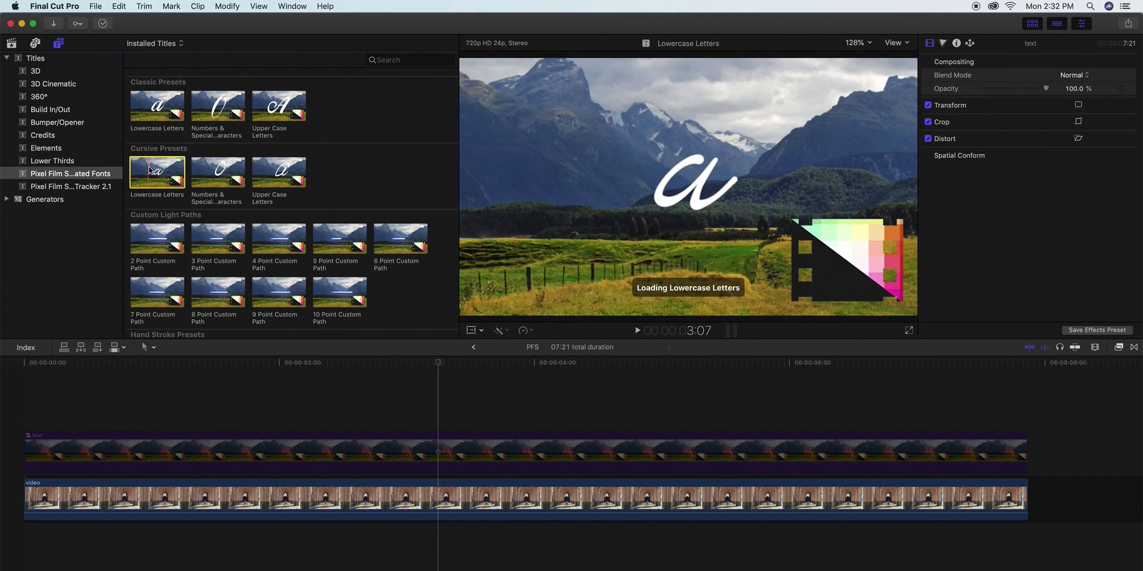
pyautogui.scroll(-2, 161, 172)
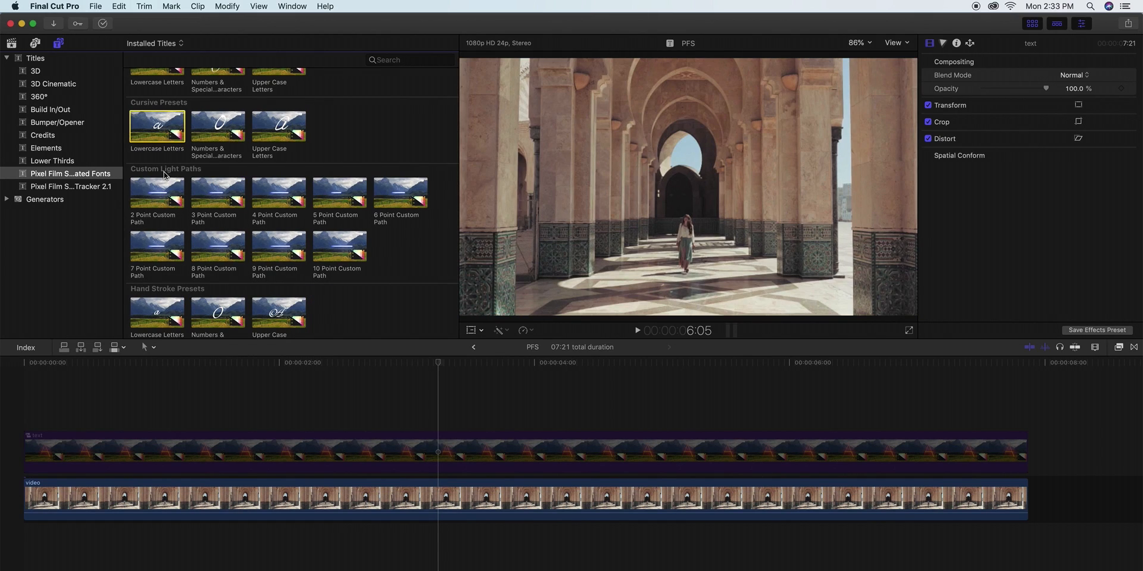
pyautogui.scroll(-1, 161, 174)
pyautogui.click(156, 166)
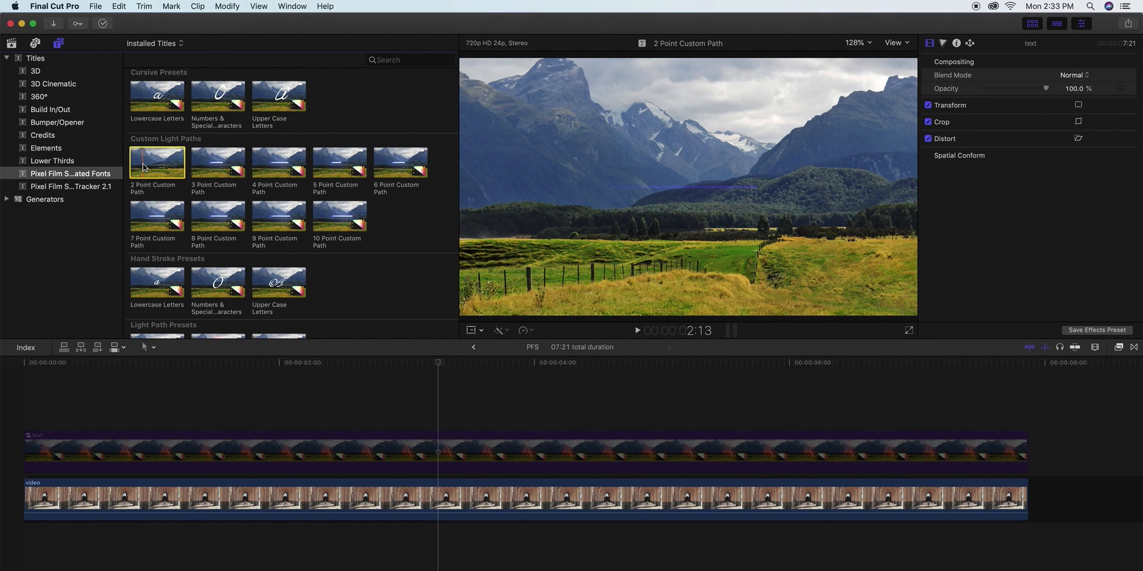
pyautogui.scroll(-2, 143, 168)
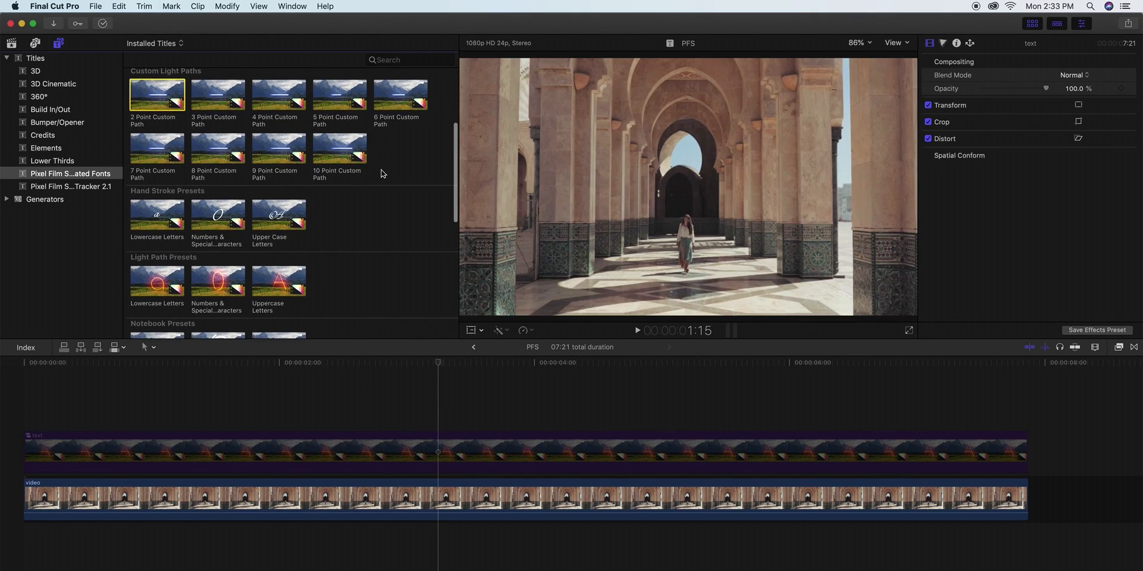
pyautogui.scroll(1, 236, 148)
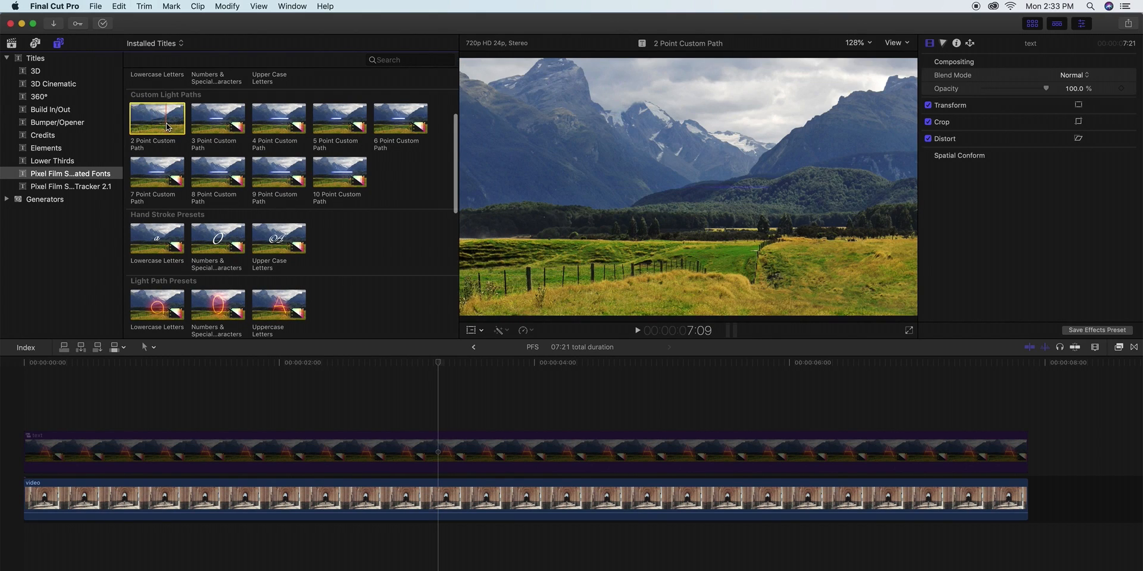
# Browse the Hand Stroke, Light Path, Notebook and Paint Brush presets, previewing several of their letter and number titles
pyautogui.scroll(-2, 340, 172)
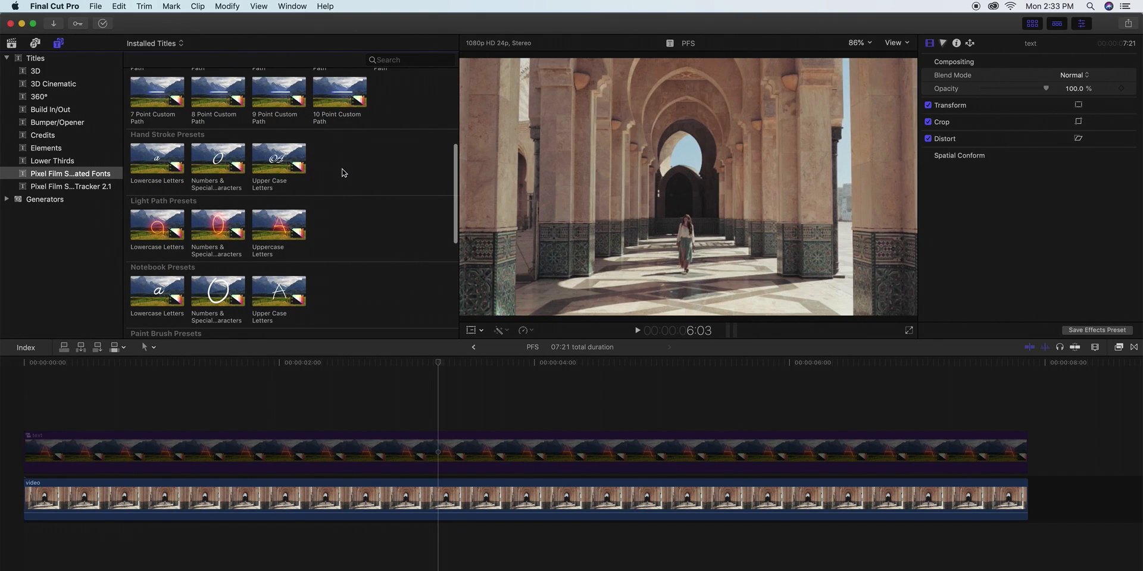
pyautogui.scroll(-1, 287, 128)
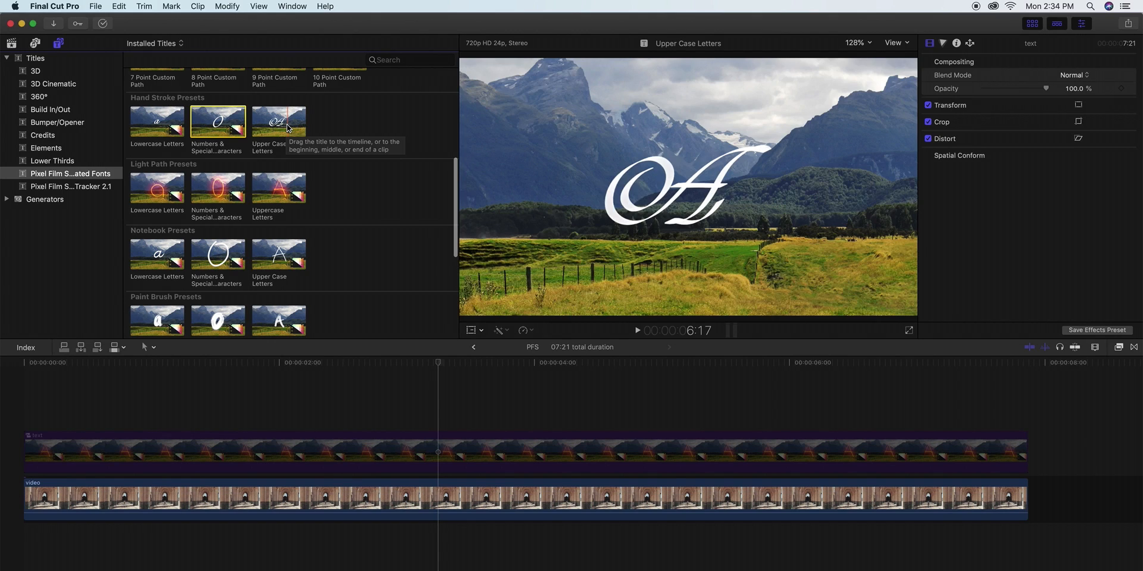
pyautogui.click(156, 190)
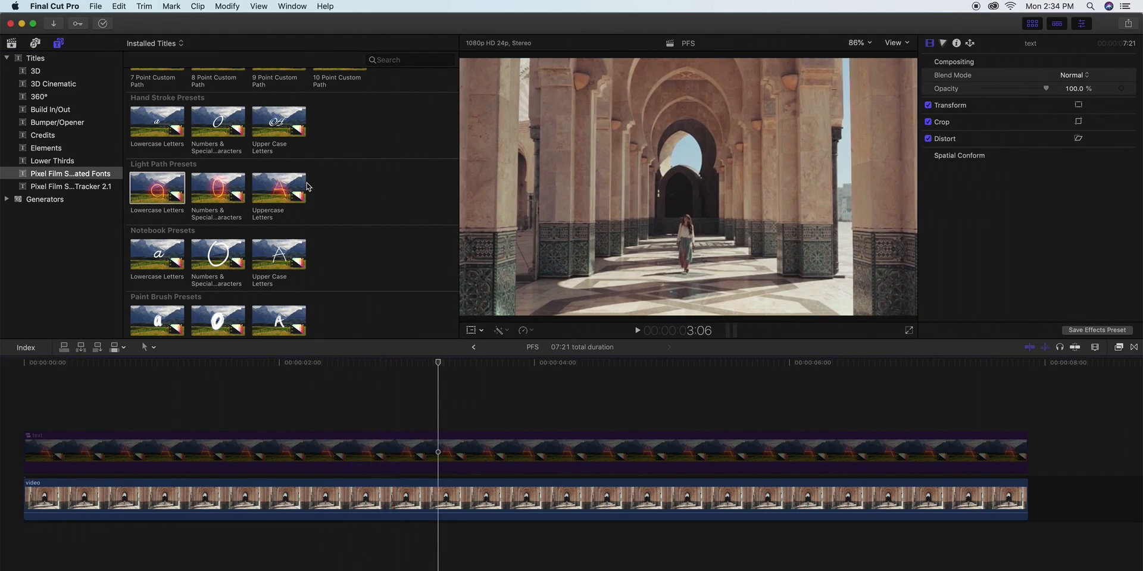
pyautogui.scroll(-2, 231, 225)
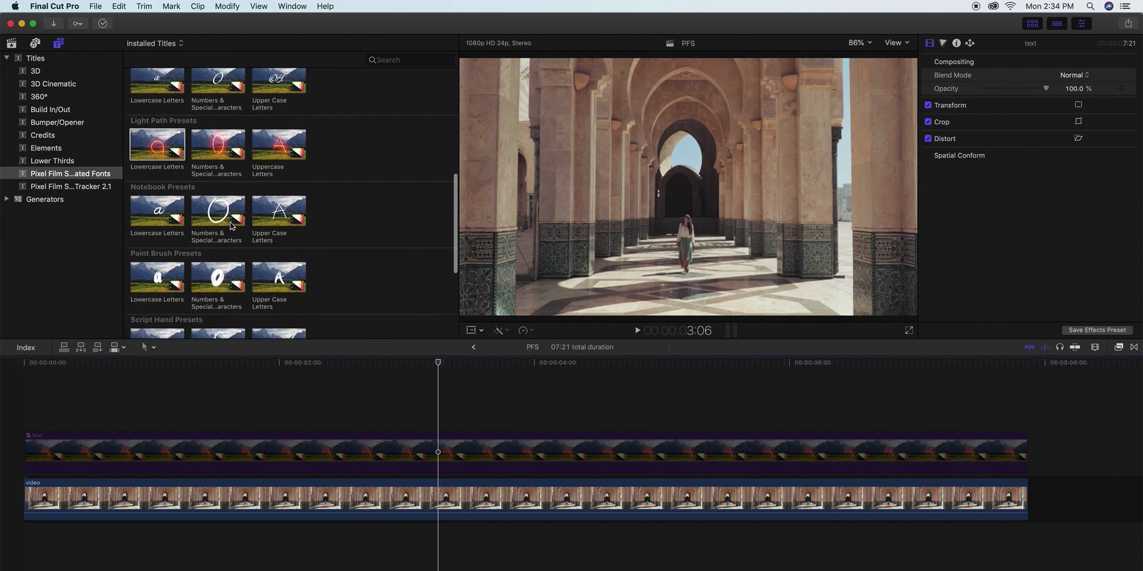
pyautogui.scroll(-2, 231, 225)
pyautogui.click(156, 170)
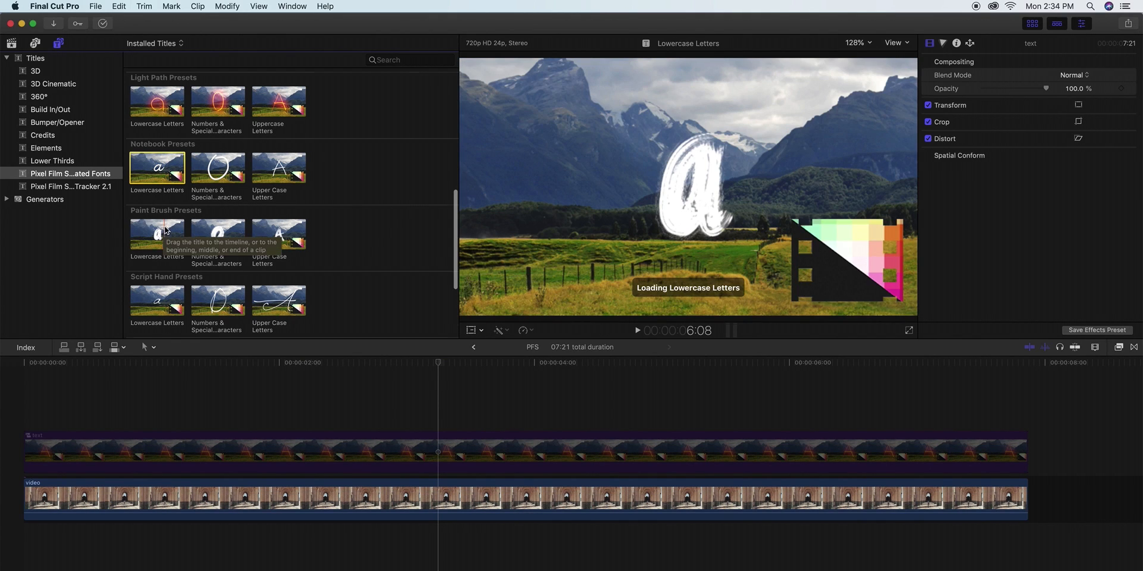
pyautogui.scroll(-2, 165, 231)
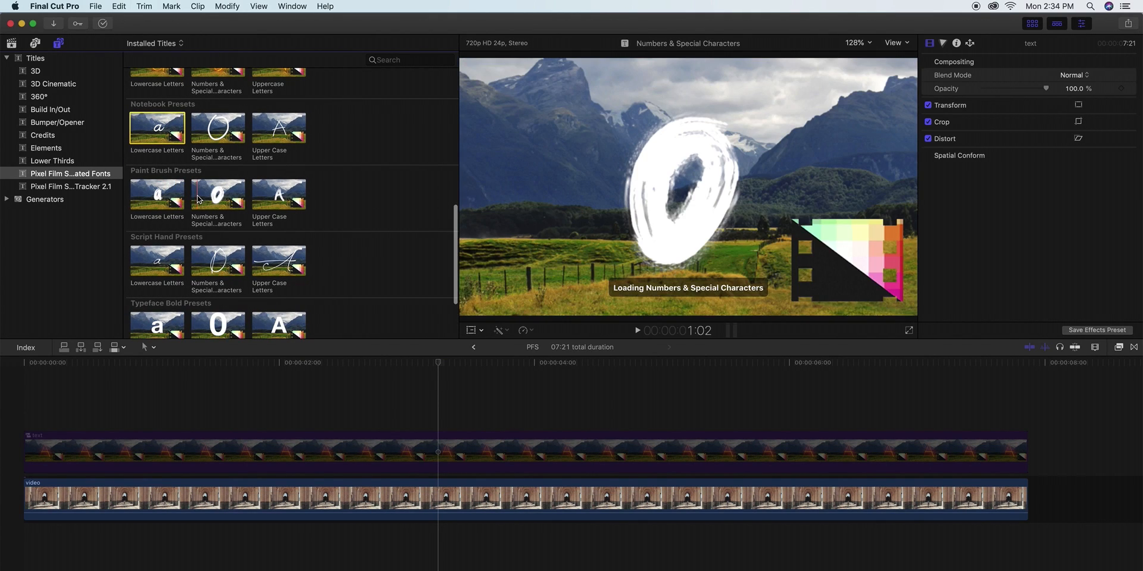
# Add the Light Path Uppercase Letters title above the text clip at the start of the timeline and hide the browser
pyautogui.scroll(8, 238, 215)
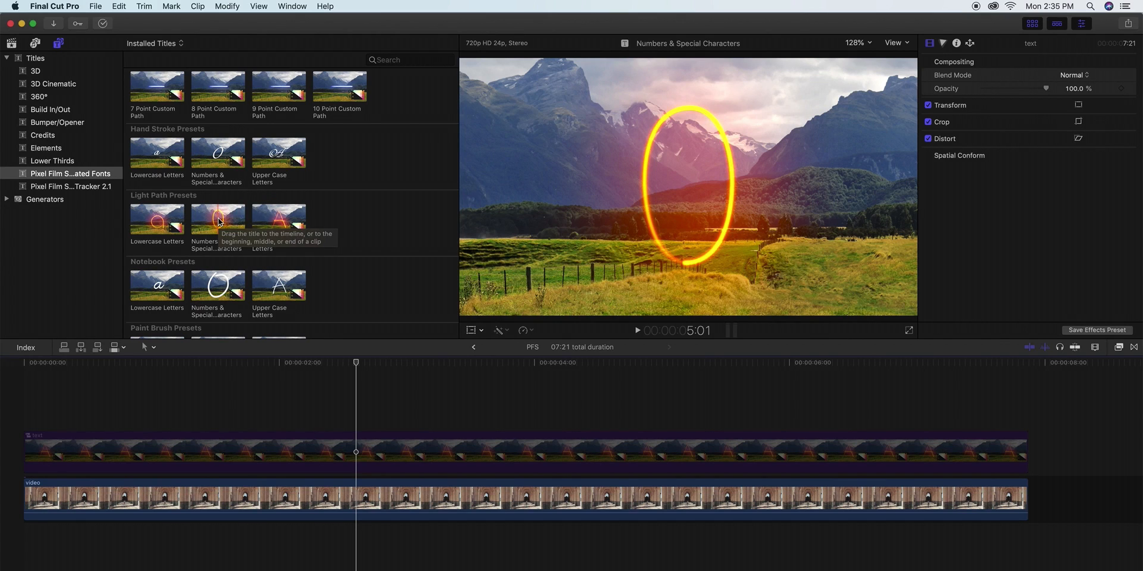
pyautogui.click(273, 225)
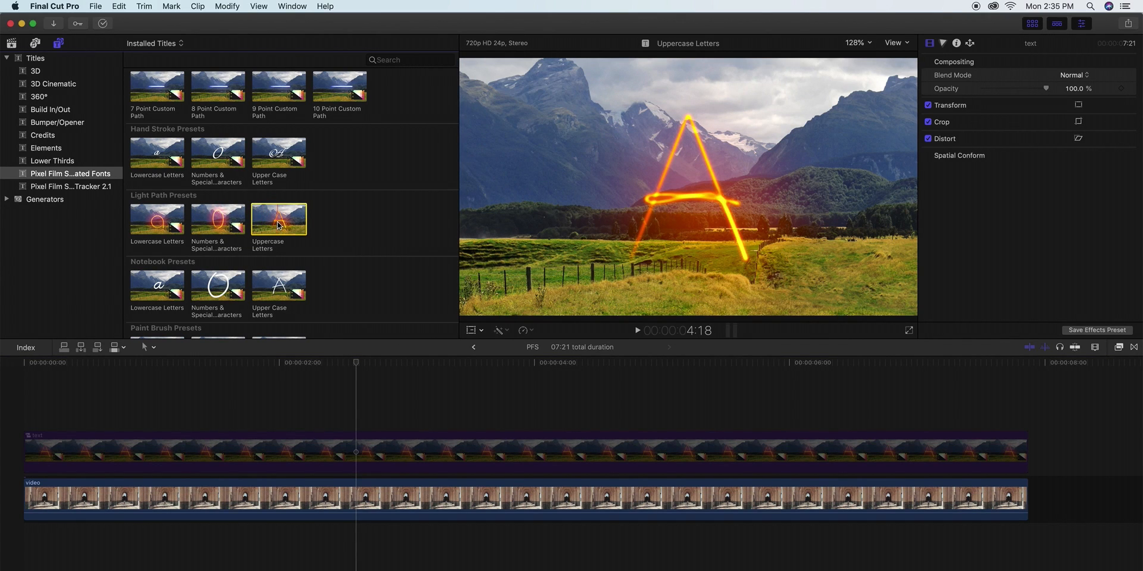
pyautogui.moveTo(278, 222); pyautogui.dragTo(90, 423)
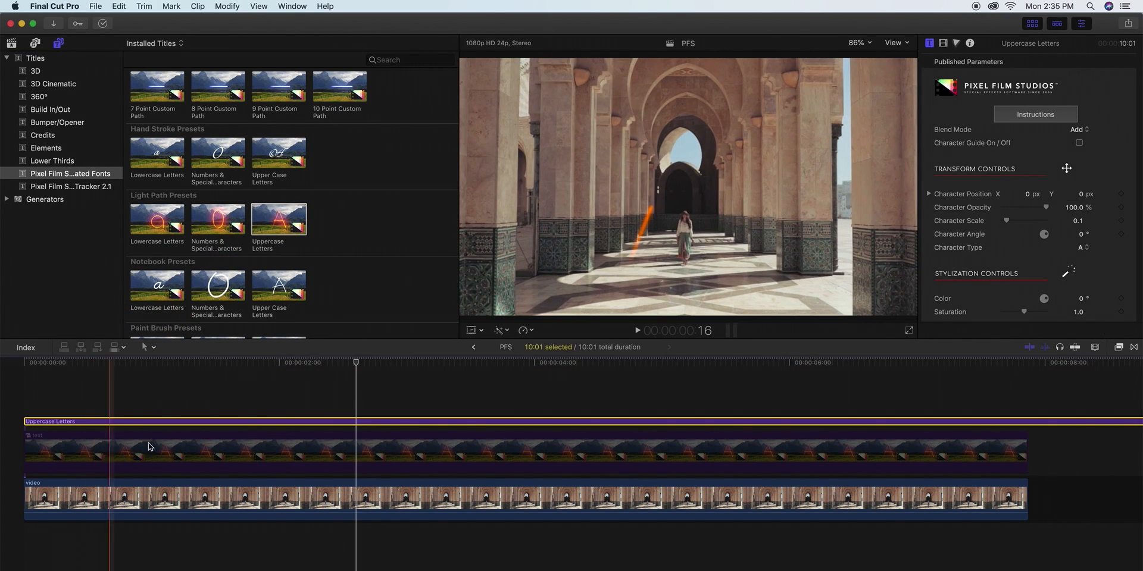
pyautogui.click(1032, 23)
# Look over the uppercase title's published parameters and play its animation from the start
pyautogui.scroll(-5, 961, 217)
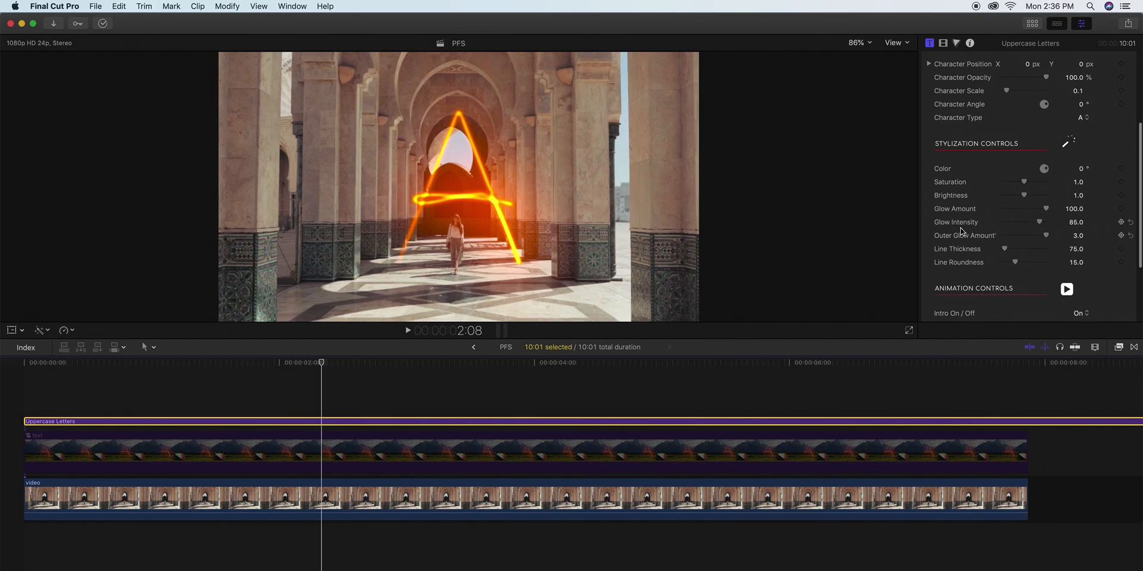
pyautogui.scroll(5, 965, 226)
pyautogui.press('Home')
pyautogui.press('space')
pyautogui.scroll(1, 1035, 134)
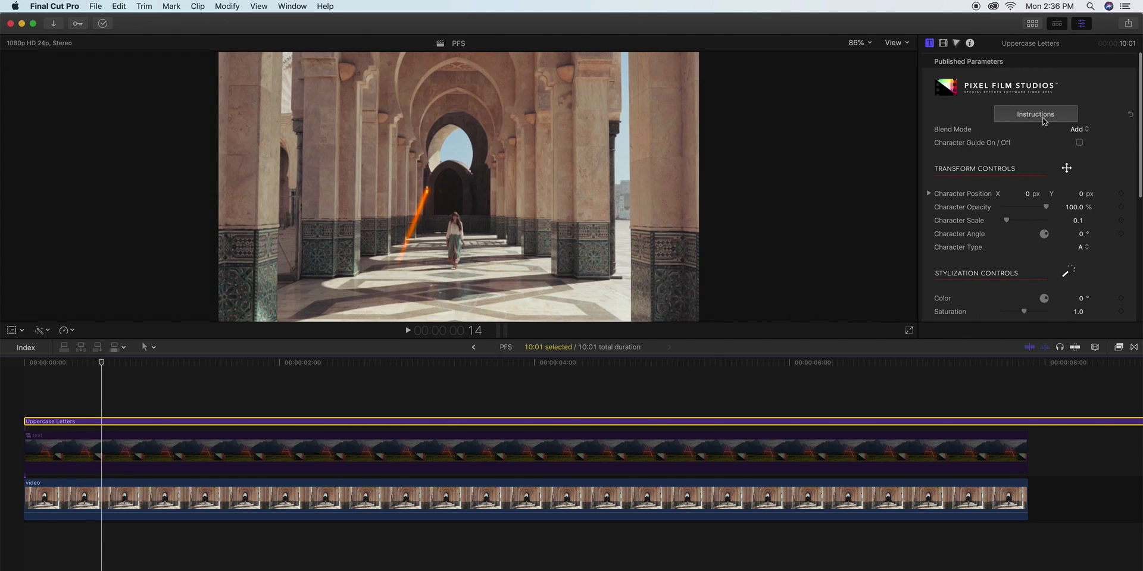
# Try the Lighten, Screen, Color Dodge and Linear Dodge blend modes, return to Add, and leave the character guide off
pyautogui.click(1090, 133)
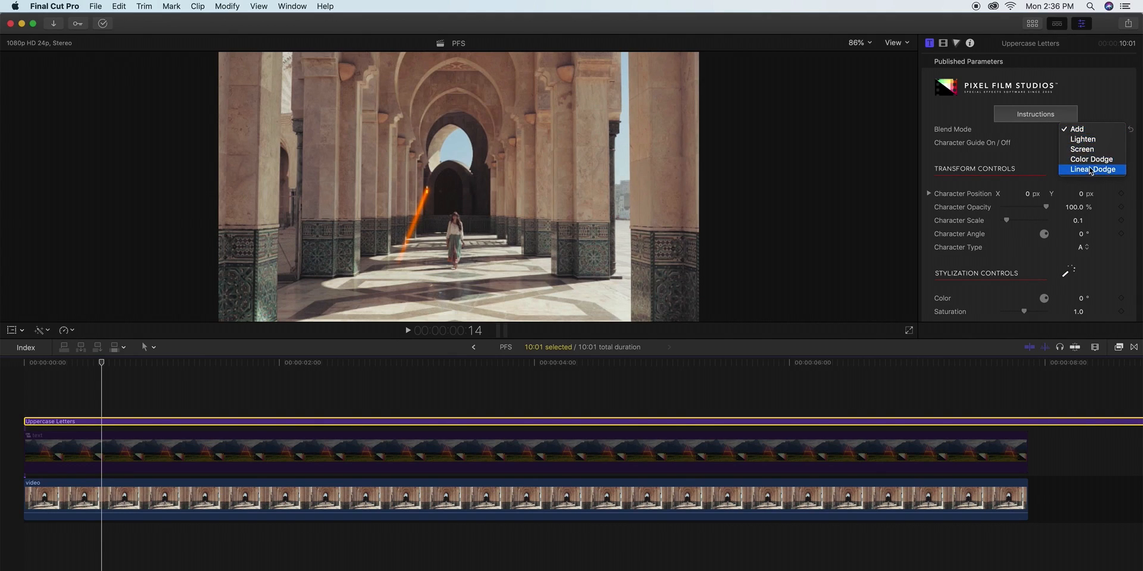
pyautogui.click(1094, 139)
pyautogui.click(1071, 129)
pyautogui.click(1073, 141)
pyautogui.click(1077, 131)
pyautogui.click(1079, 140)
pyautogui.click(1071, 131)
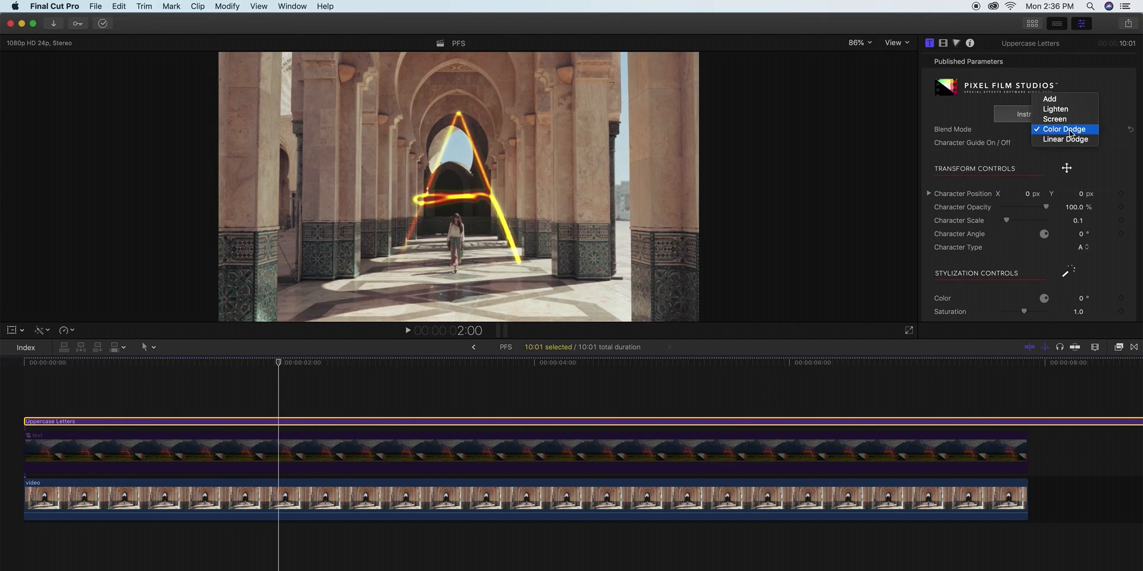
pyautogui.click(1070, 138)
pyautogui.click(1064, 131)
pyautogui.click(1048, 89)
pyautogui.scroll(-1, 1074, 116)
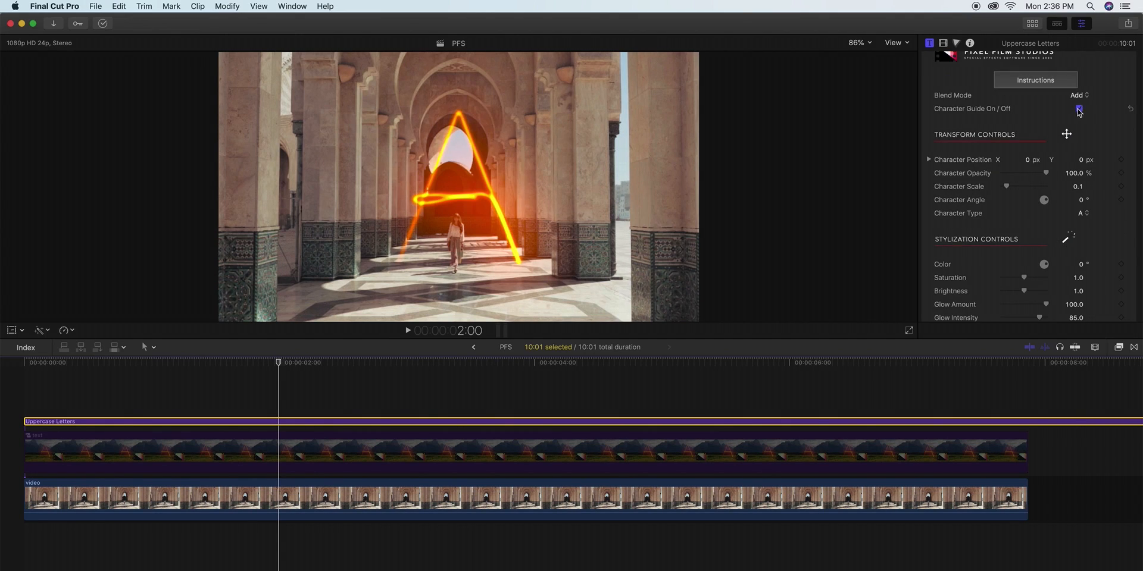
pyautogui.click(1080, 110)
# Set the letter's Character Scale to 0.05 and its X position to -0.6 px
pyautogui.scroll(-1, 974, 156)
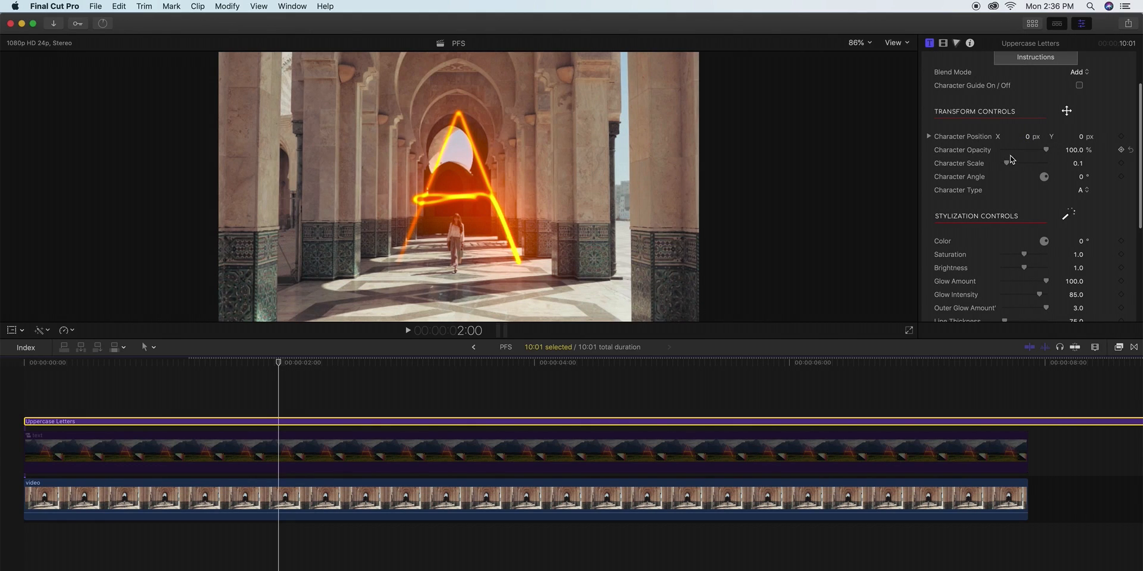
pyautogui.moveTo(1006, 165); pyautogui.dragTo(1004, 165)
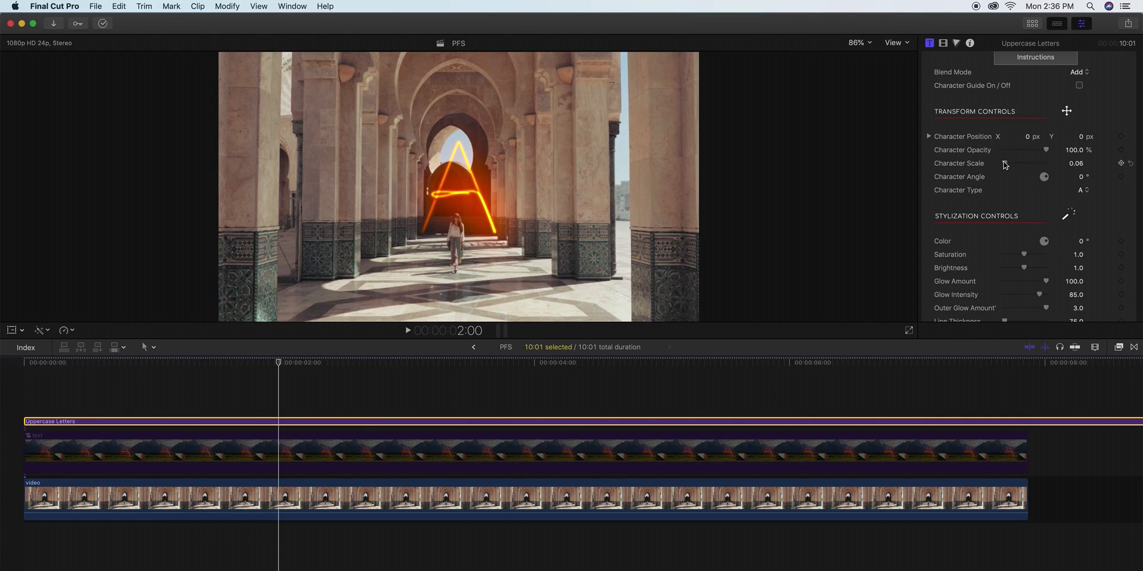
pyautogui.click(10, 332)
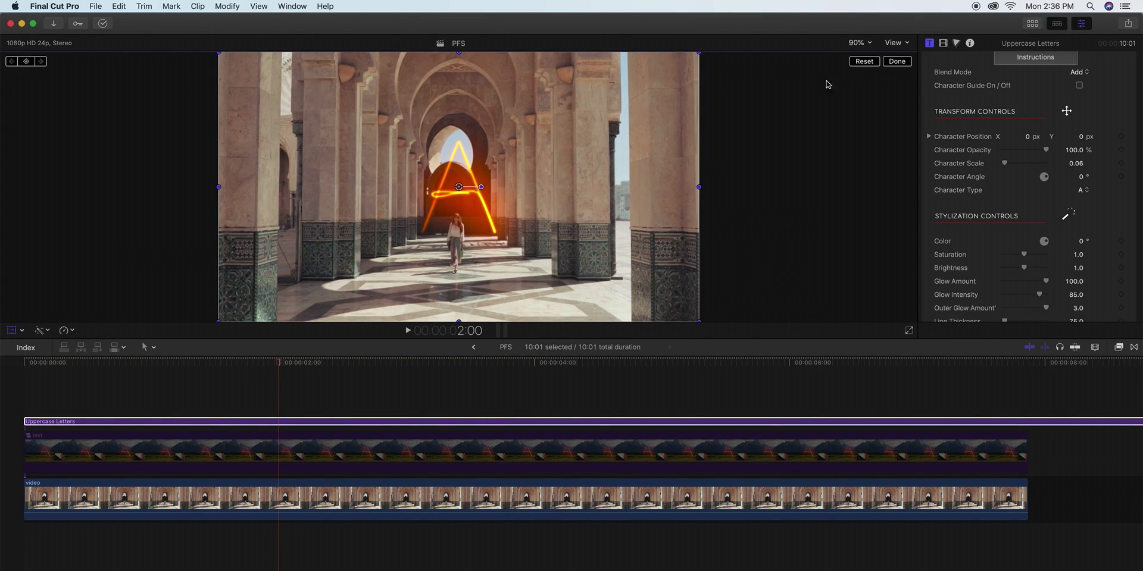
pyautogui.click(898, 63)
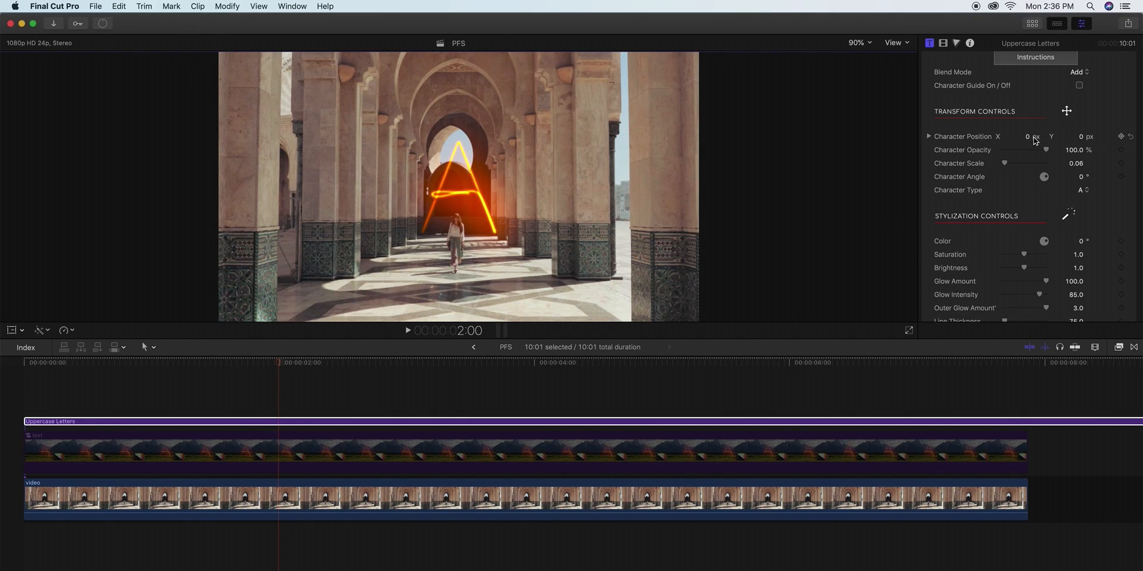
pyautogui.moveTo(1039, 141); pyautogui.dragTo(1005, 167)
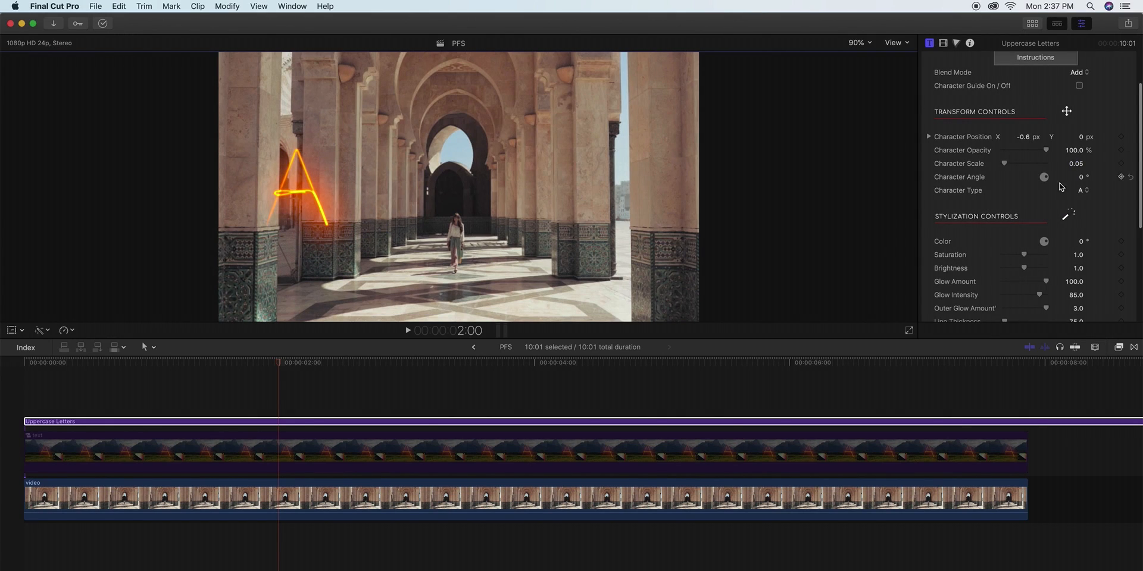
# Undo a trial change of the letter's angle and set its character type to T
pyautogui.scroll(-1, 1080, 187)
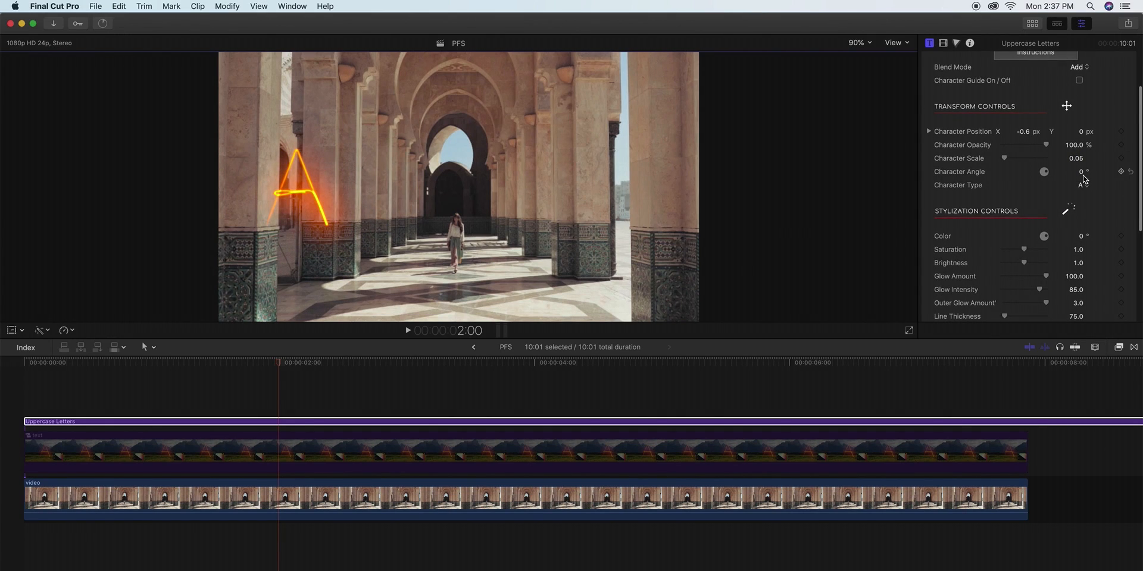
pyautogui.moveTo(1050, 176); pyautogui.dragTo(1049, 174)
pyautogui.press('super+z')
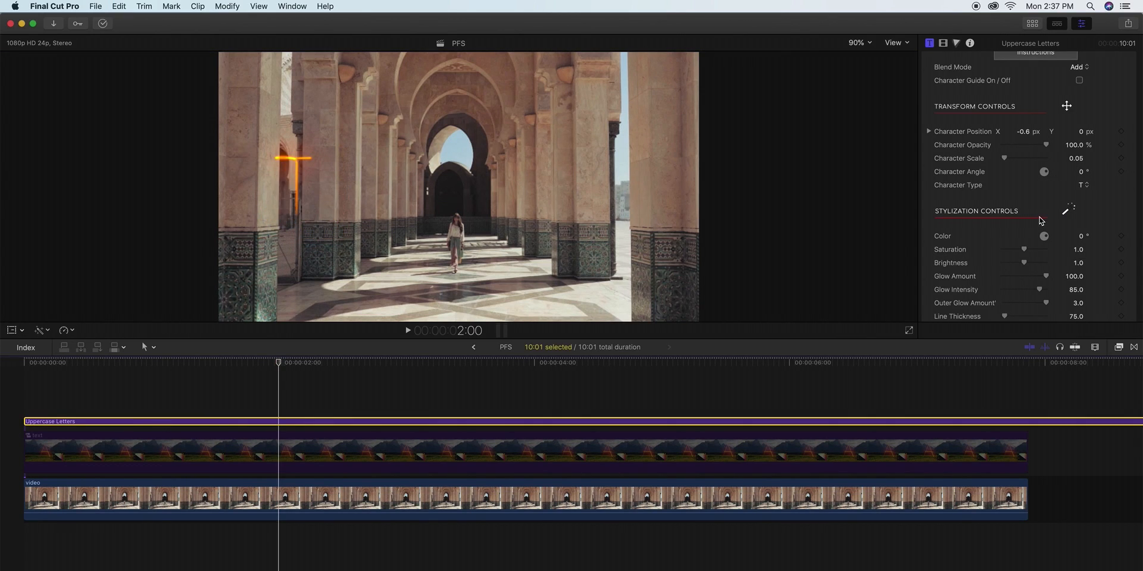
# Set the letter T's color to 140° and brightness to 1.15, undoing a trial saturation of 2.45
pyautogui.scroll(-3, 1039, 221)
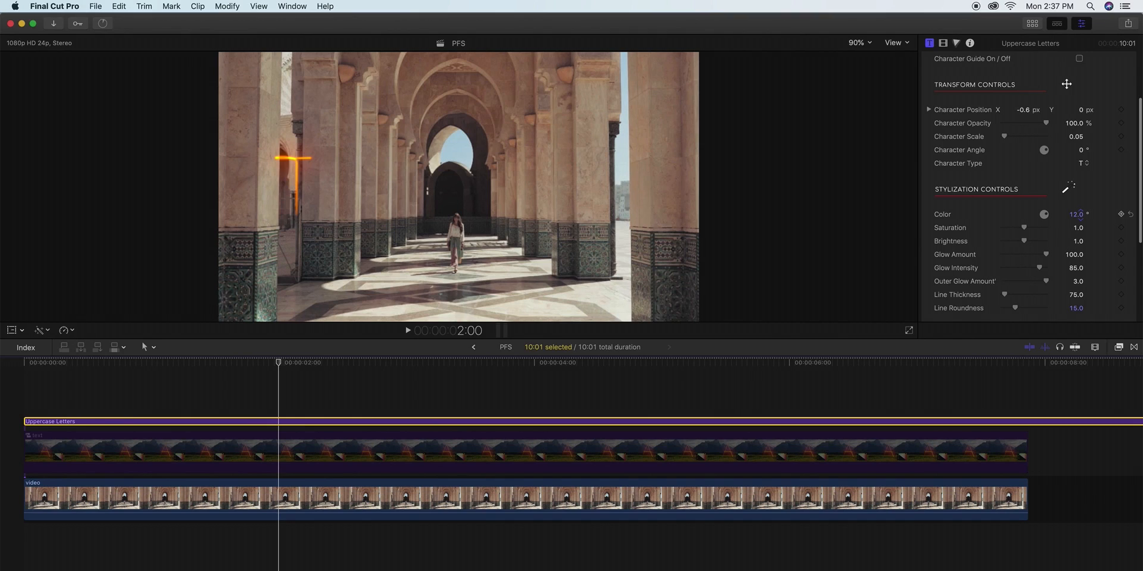
pyautogui.moveTo(1080, 214); pyautogui.dragTo(1080, 214)
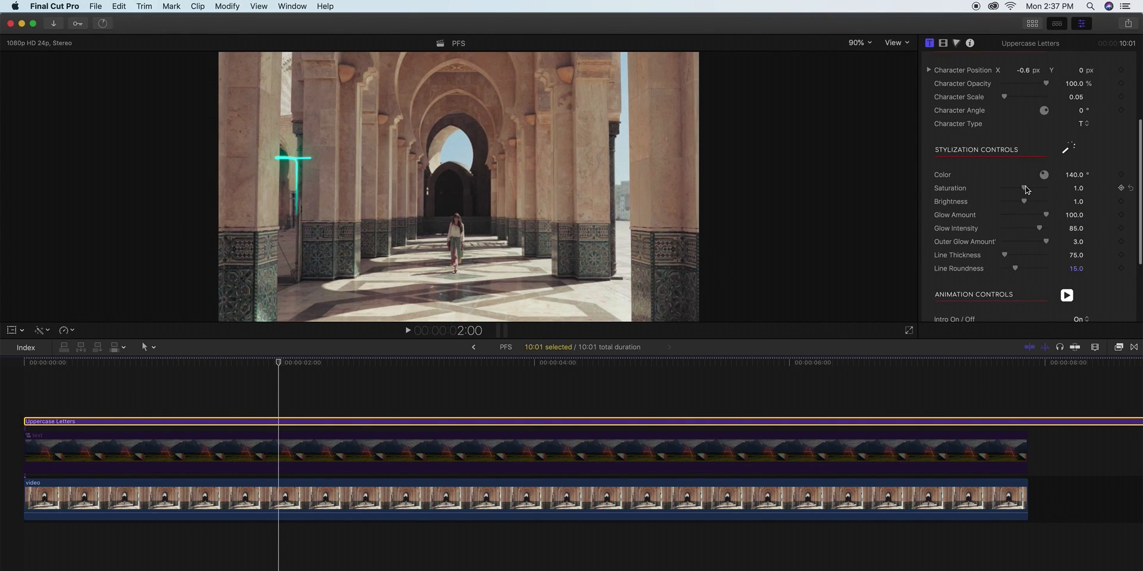
pyautogui.moveTo(1025, 189)
pyautogui.mouseDown()
pyautogui.moveTo(1042, 188)
pyautogui.moveTo(1003, 191)
pyautogui.moveTo(1042, 192)
pyautogui.mouseUp()
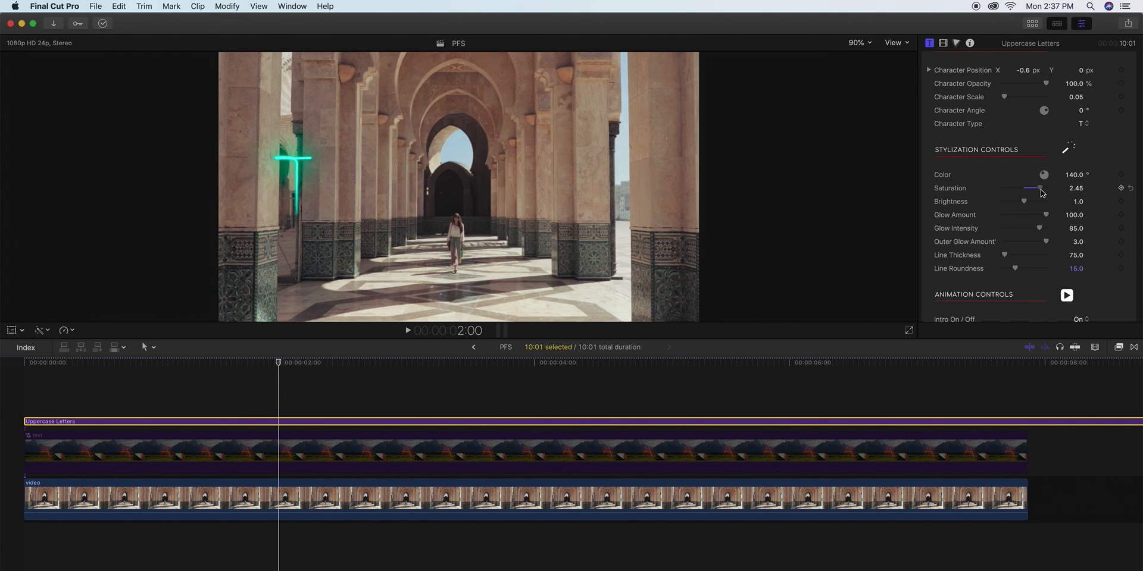
pyautogui.press('super+z')
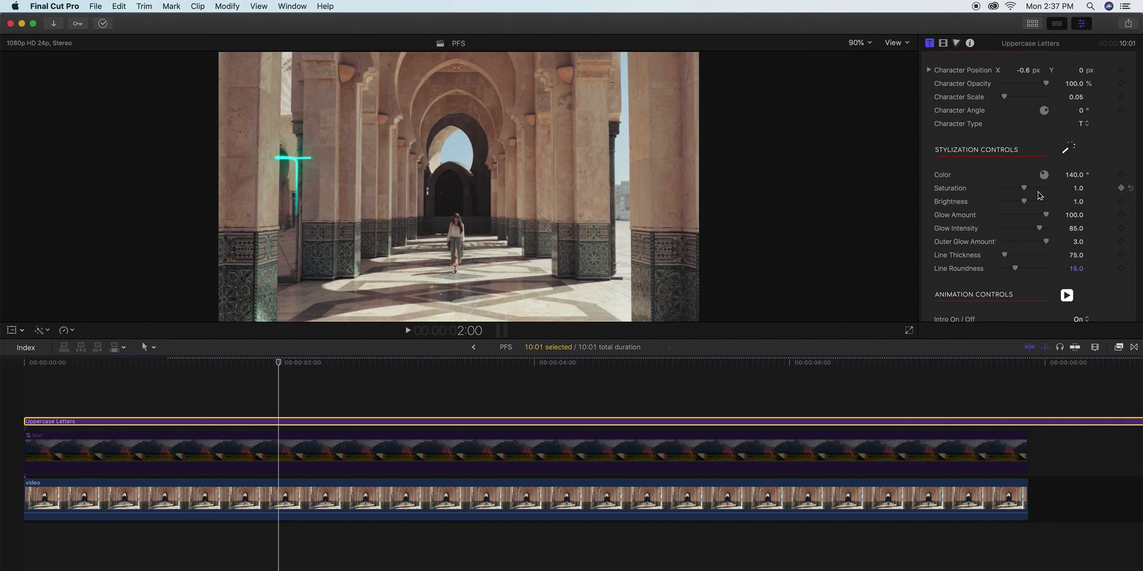
pyautogui.moveTo(1021, 202); pyautogui.dragTo(1066, 247)
pyautogui.press('super+z')
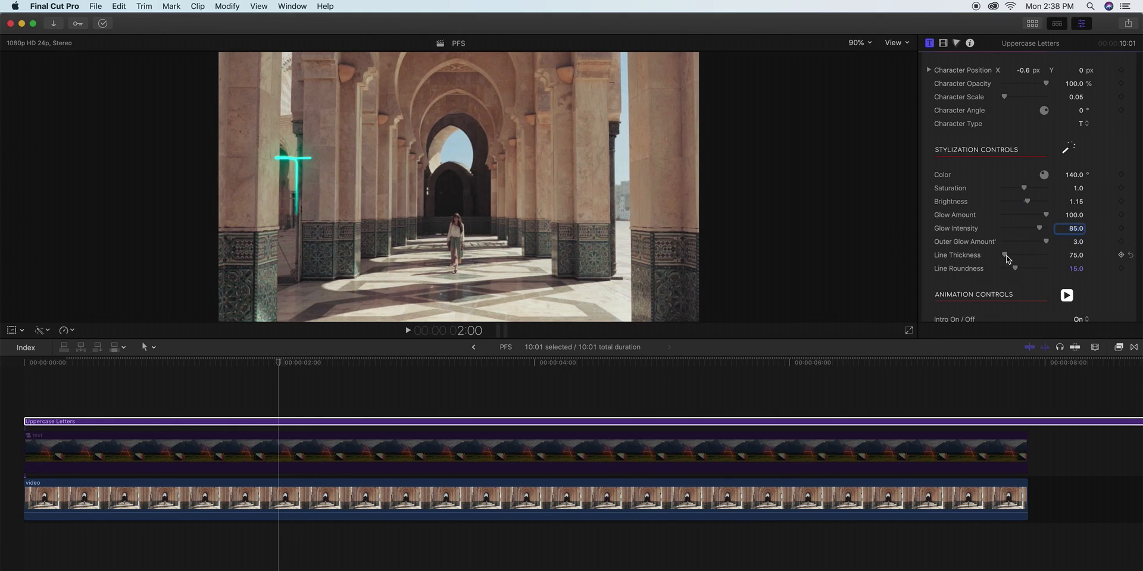
# Set the letter T's line thickness to 110
pyautogui.moveTo(1006, 257)
pyautogui.mouseDown()
pyautogui.moveTo(1025, 257)
pyautogui.moveTo(996, 258)
pyautogui.moveTo(1015, 258)
pyautogui.mouseUp()
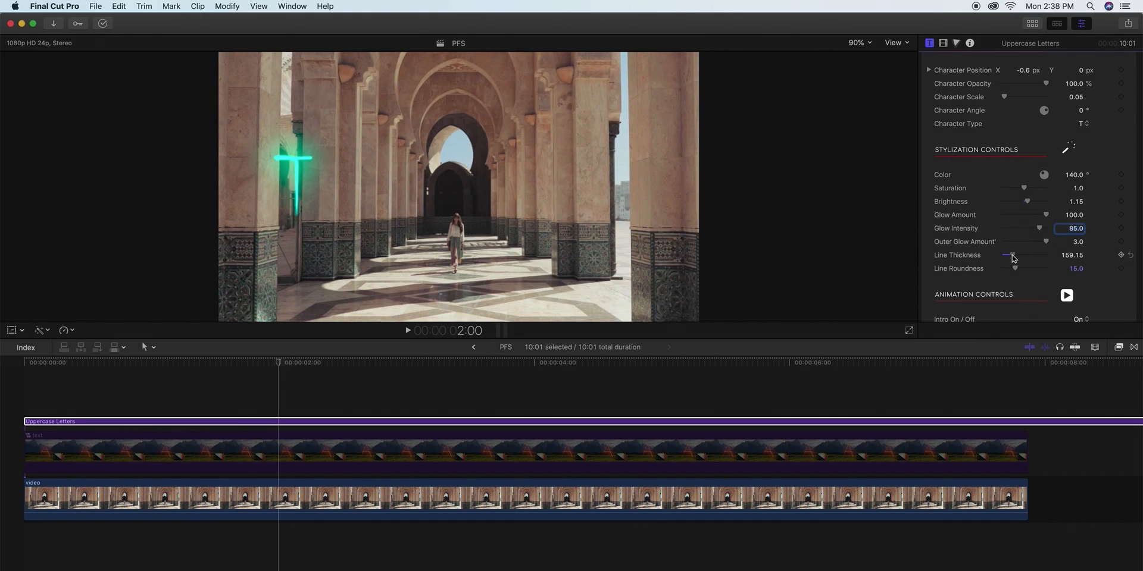
pyautogui.click(1076, 258)
pyautogui.write('100')
pyautogui.press('Return')
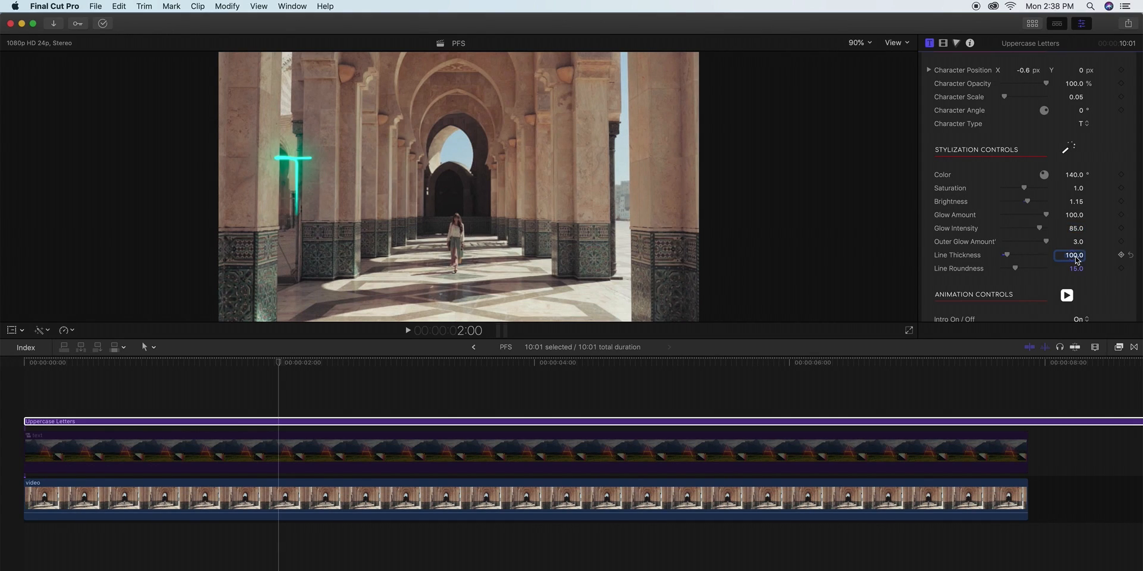
pyautogui.write('110')
pyautogui.press('Return')
# Try a different line roundness, reset it to its default, and look over the animation controls
pyautogui.moveTo(1062, 272); pyautogui.dragTo(1022, 272)
pyautogui.click(1131, 270)
pyautogui.scroll(-5, 1038, 234)
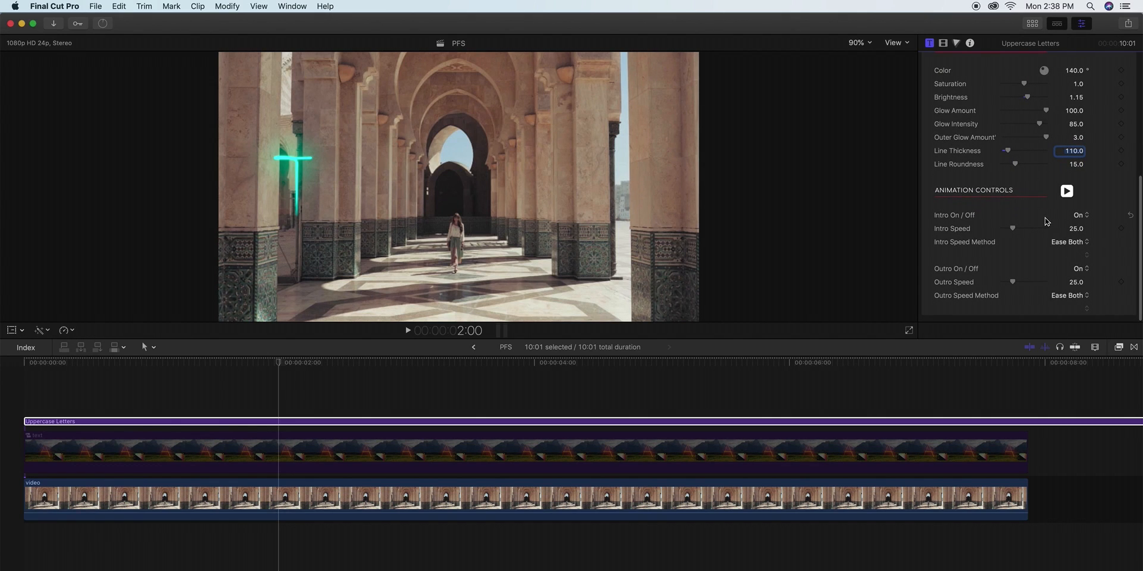
# Set the T's Character Scale to 0.06, duplicate its title one lane up and shift the copy to X -0.38 px
pyautogui.scroll(10, 1046, 220)
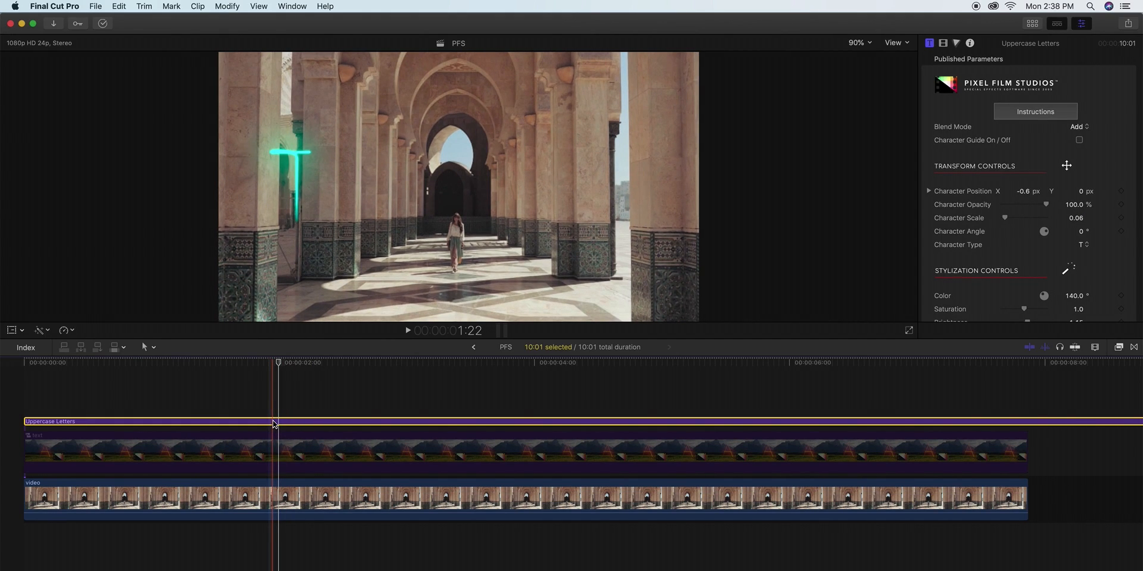
pyautogui.moveTo(274, 424); pyautogui.dragTo(273, 410)
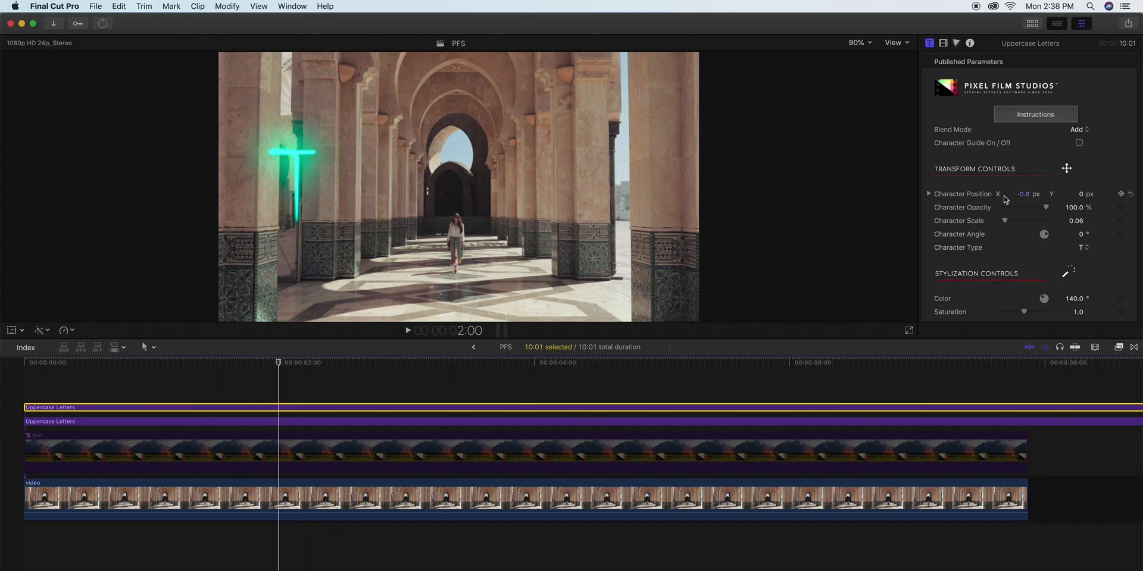
pyautogui.moveTo(1024, 199); pyautogui.dragTo(1101, 196)
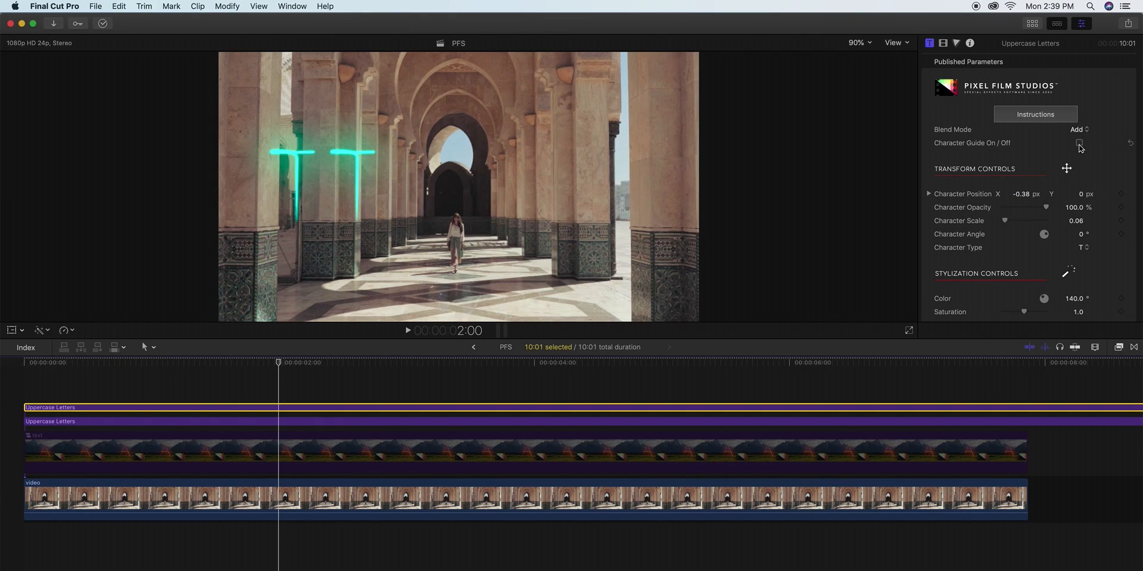
# Change the duplicated letter's character type to U and set its X position to -0.42 px
pyautogui.click(1083, 246)
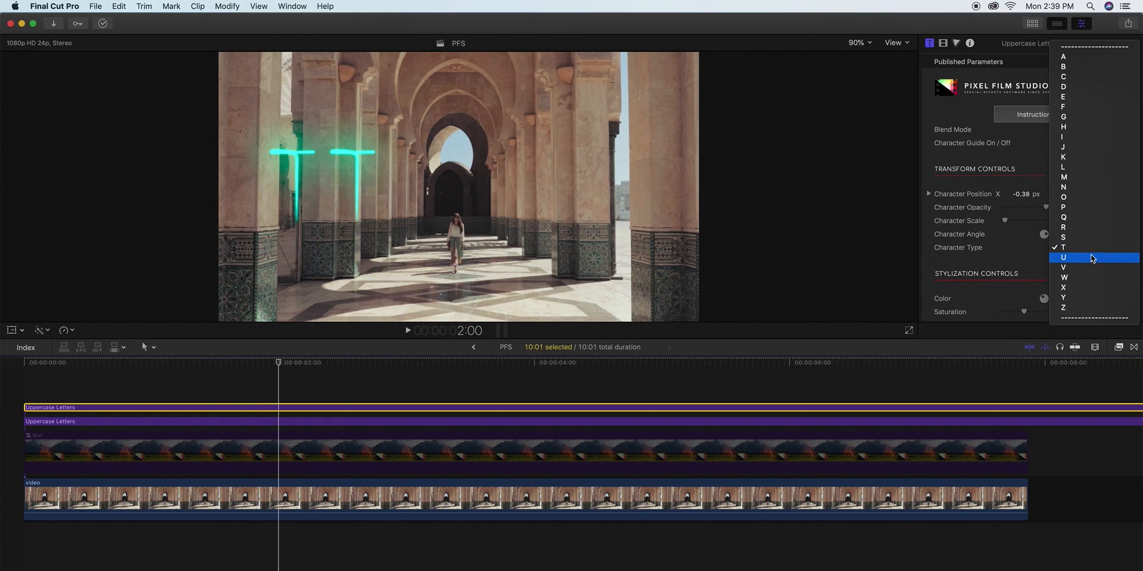
pyautogui.click(1087, 257)
pyautogui.moveTo(1021, 194)
pyautogui.mouseDown()
pyautogui.moveTo(1030, 194)
pyautogui.moveTo(1020, 194)
pyautogui.mouseUp()
# Duplicate the U title one lane up and set the copy's X position to -0.21 px
pyautogui.moveTo(292, 407); pyautogui.dragTo(293, 394)
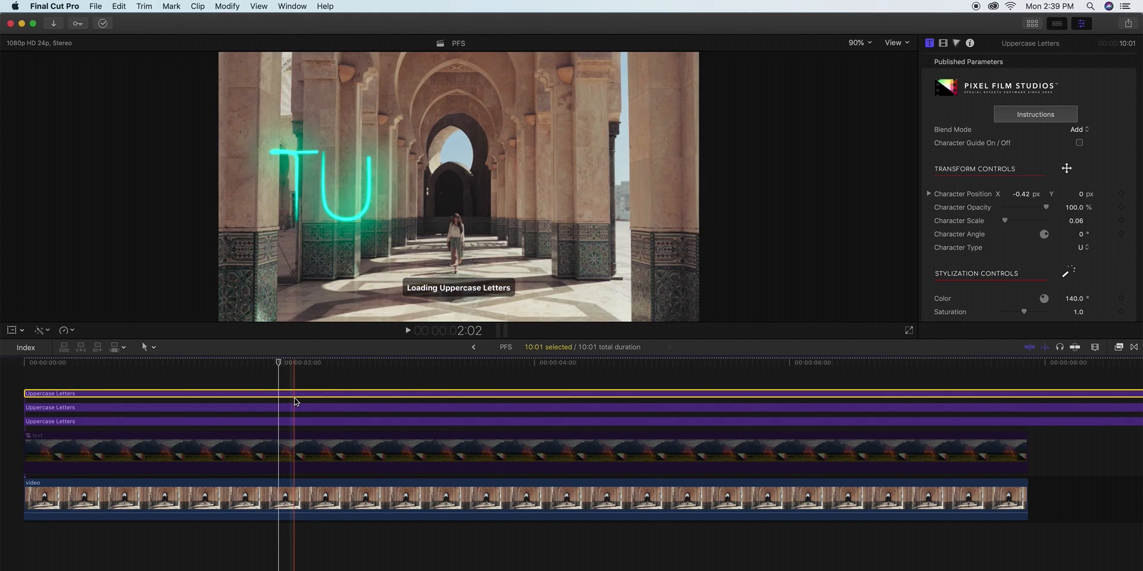
pyautogui.moveTo(1020, 198); pyautogui.dragTo(1036, 198)
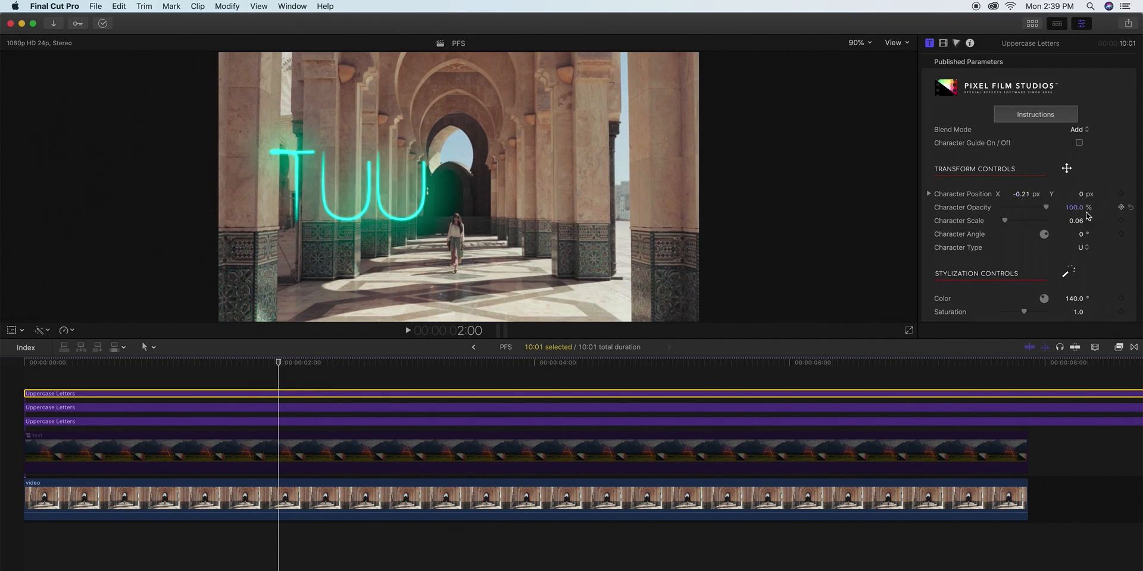
# Change the top title's letter to R, and duplicate it one lane up as a K at X -0.04 px
pyautogui.click(1087, 249)
pyautogui.click(1085, 265)
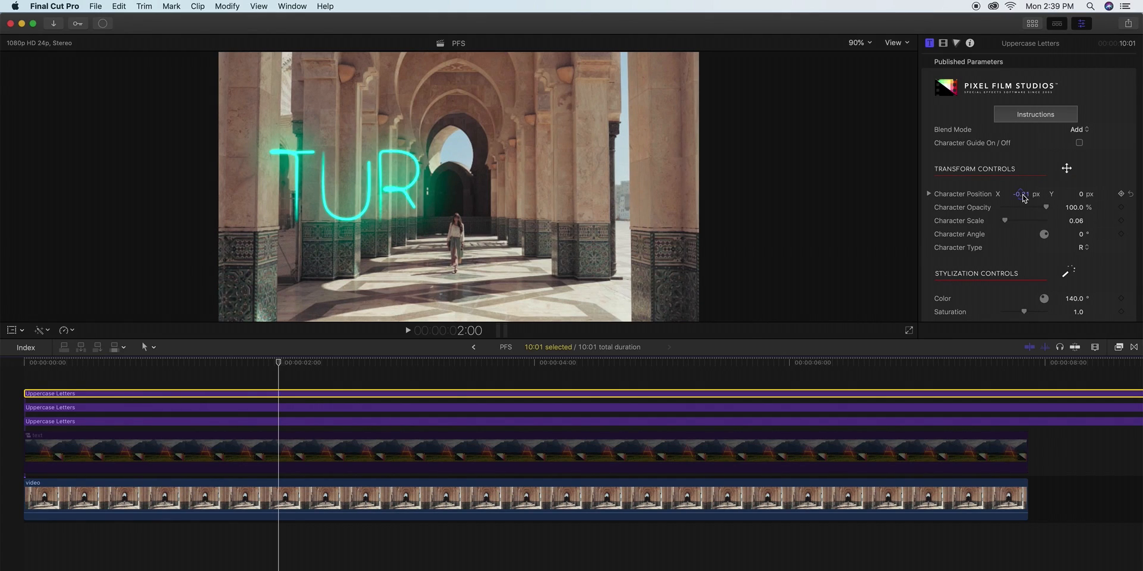
pyautogui.moveTo(645, 393); pyautogui.dragTo(645, 380)
pyautogui.moveTo(1022, 196)
pyautogui.mouseDown()
pyautogui.moveTo(1037, 196)
pyautogui.moveTo(1023, 197)
pyautogui.mouseUp()
pyautogui.click(1084, 248)
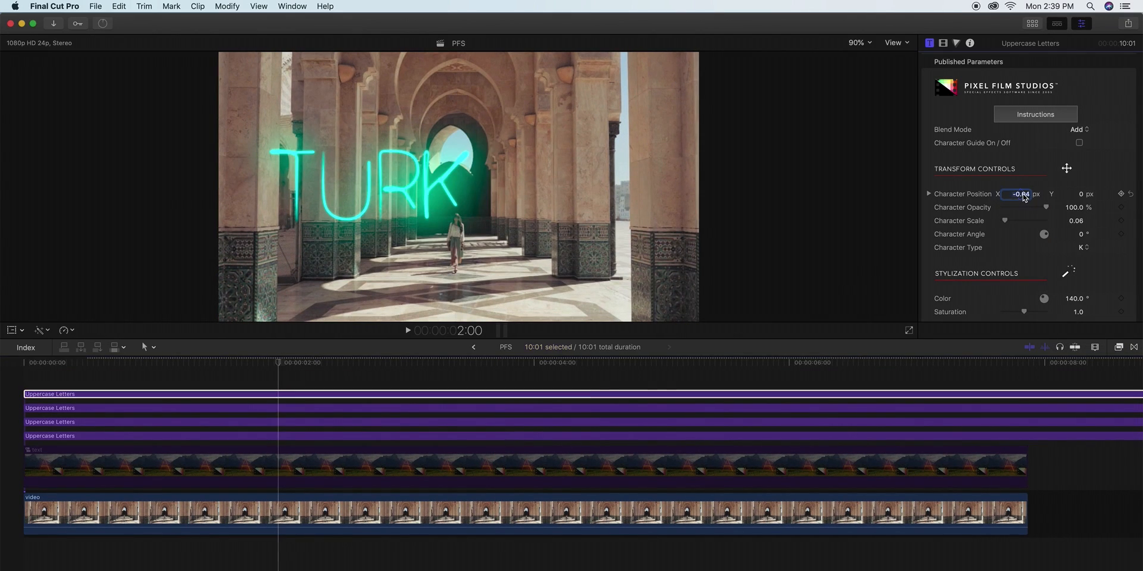
# Duplicate the K title one lane up and make the copy an E at X 0.19 px with Character Scale 0.05
pyautogui.moveTo(646, 390); pyautogui.dragTo(646, 377)
pyautogui.click(1084, 248)
pyautogui.moveTo(1023, 196)
pyautogui.mouseDown()
pyautogui.moveTo(1036, 197)
pyautogui.moveTo(1024, 197)
pyautogui.mouseUp()
pyautogui.moveTo(1075, 222); pyautogui.dragTo(1075, 222)
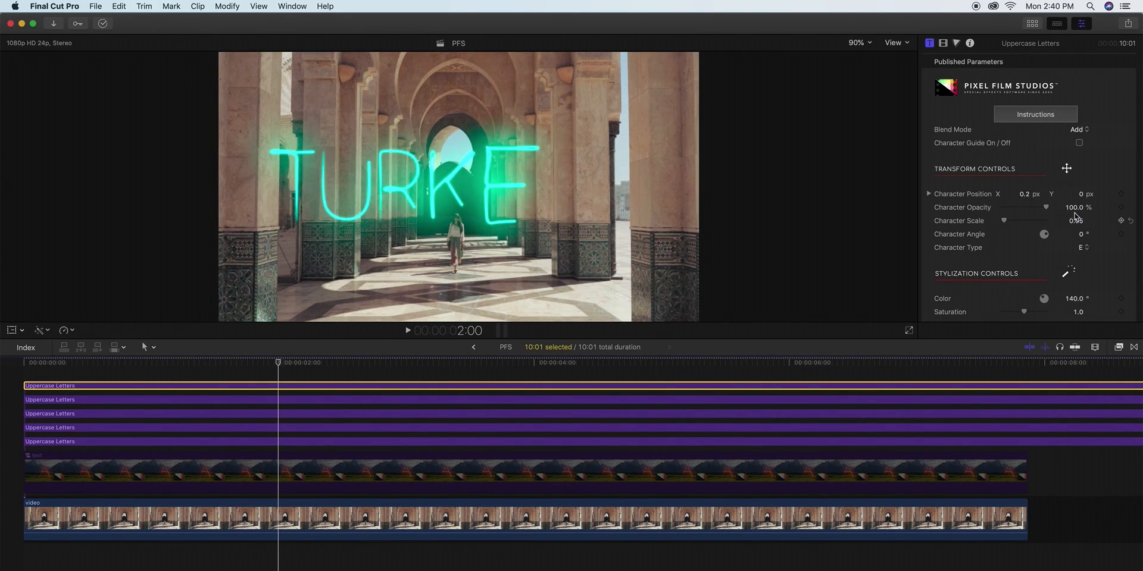
pyautogui.moveTo(1022, 197); pyautogui.dragTo(1021, 197)
# Duplicate the E title one lane up and make the copy a Y at X 0.4 px with Character Scale 0.09
pyautogui.moveTo(646, 385); pyautogui.dragTo(646, 373)
pyautogui.moveTo(1021, 197)
pyautogui.mouseDown()
pyautogui.moveTo(1038, 202)
pyautogui.moveTo(1021, 196)
pyautogui.mouseUp()
pyautogui.click(1085, 247)
pyautogui.click(1081, 462)
pyautogui.moveTo(1075, 222); pyautogui.dragTo(1075, 223)
pyautogui.scroll(-1, 1074, 224)
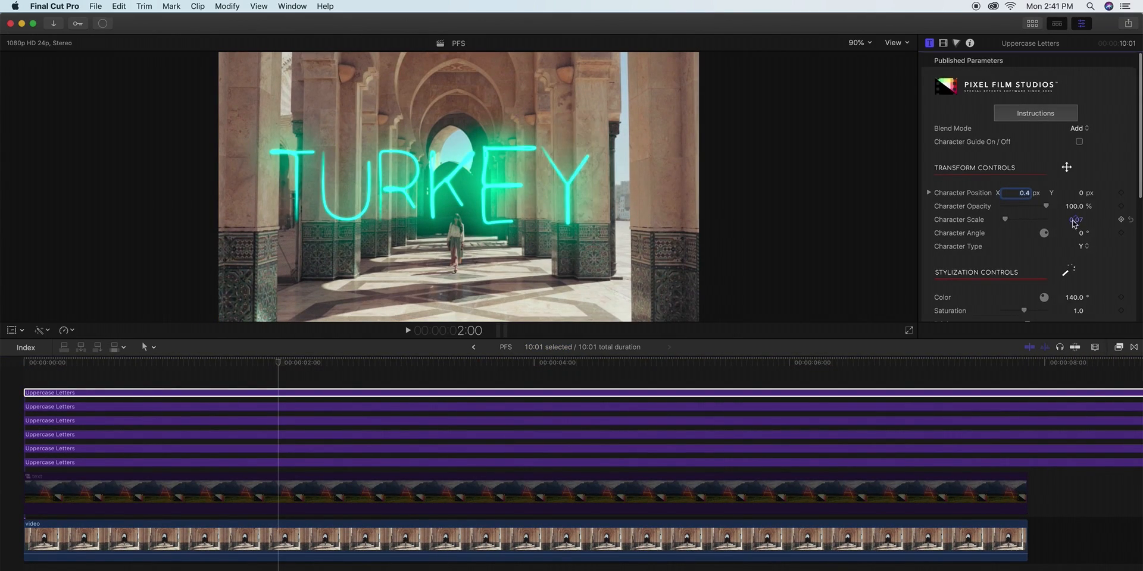
# Scrub through the timeline from the start to preview how the word TURKEY writes on over the footage
pyautogui.click(21, 379)
pyautogui.moveTo(35, 364); pyautogui.dragTo(932, 427)
pyautogui.hscroll(10, 928, 424)
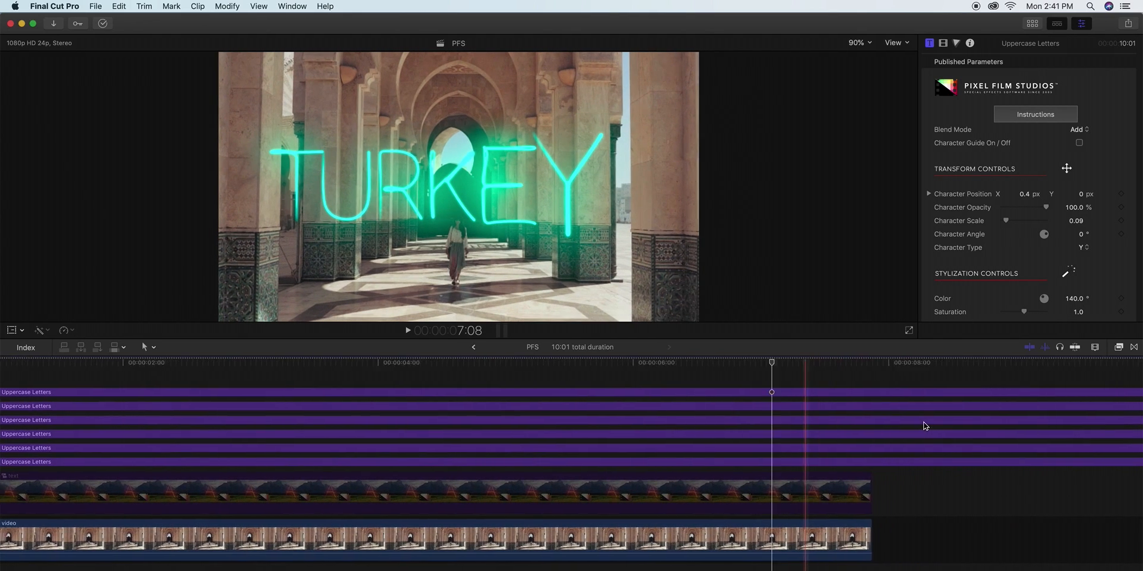
# Trim the ends of all six Uppercase Letters titles to match the end of the video clip
pyautogui.moveTo(1014, 460); pyautogui.dragTo(766, 461)
pyautogui.click(771, 448)
pyautogui.moveTo(1038, 448); pyautogui.dragTo(766, 448)
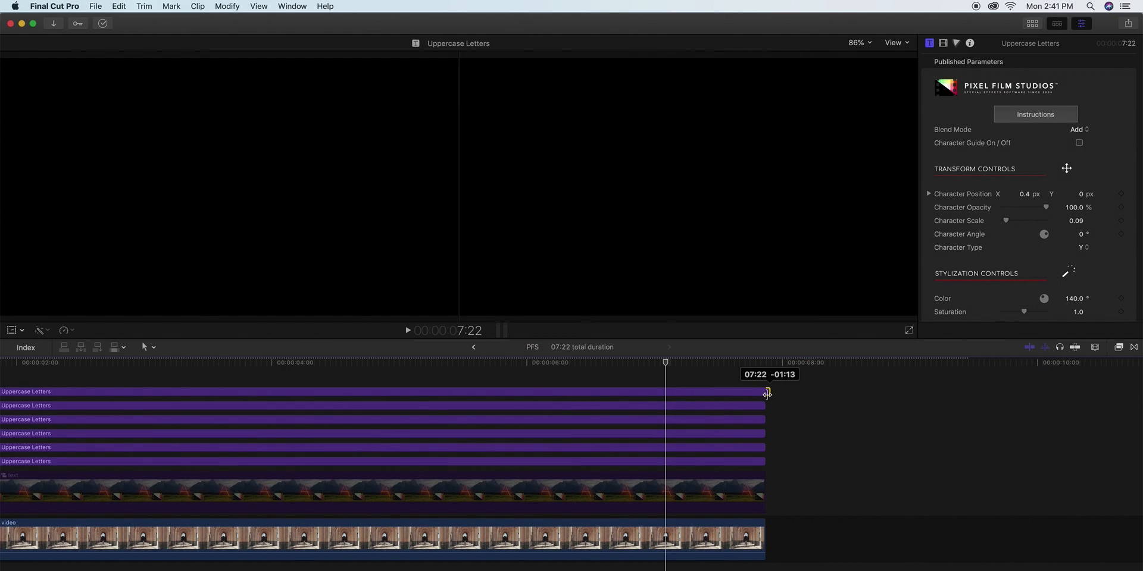
pyautogui.moveTo(767, 394); pyautogui.dragTo(762, 393)
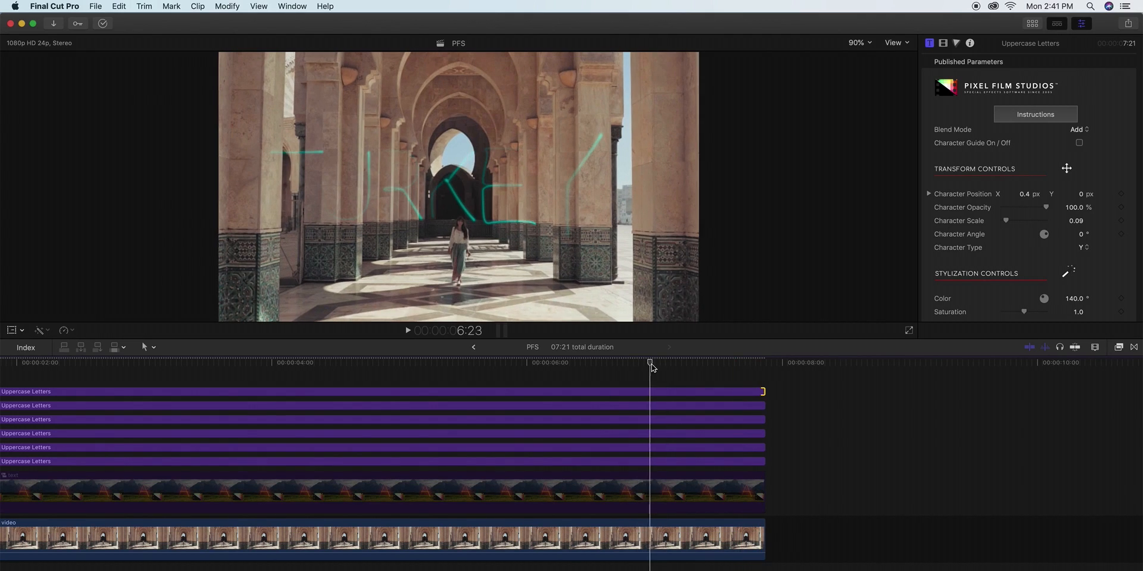
# Combine all six Uppercase Letters titles into a new compound clip named text
pyautogui.hscroll(-5, 678, 370)
pyautogui.moveTo(724, 372); pyautogui.dragTo(648, 464)
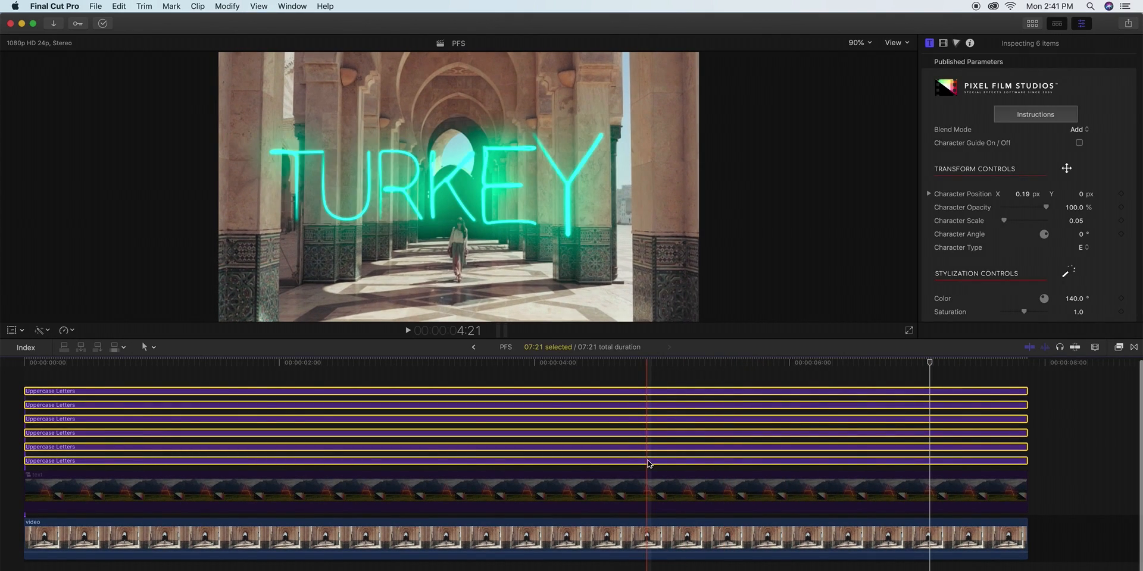
pyautogui.rightClick(648, 463)
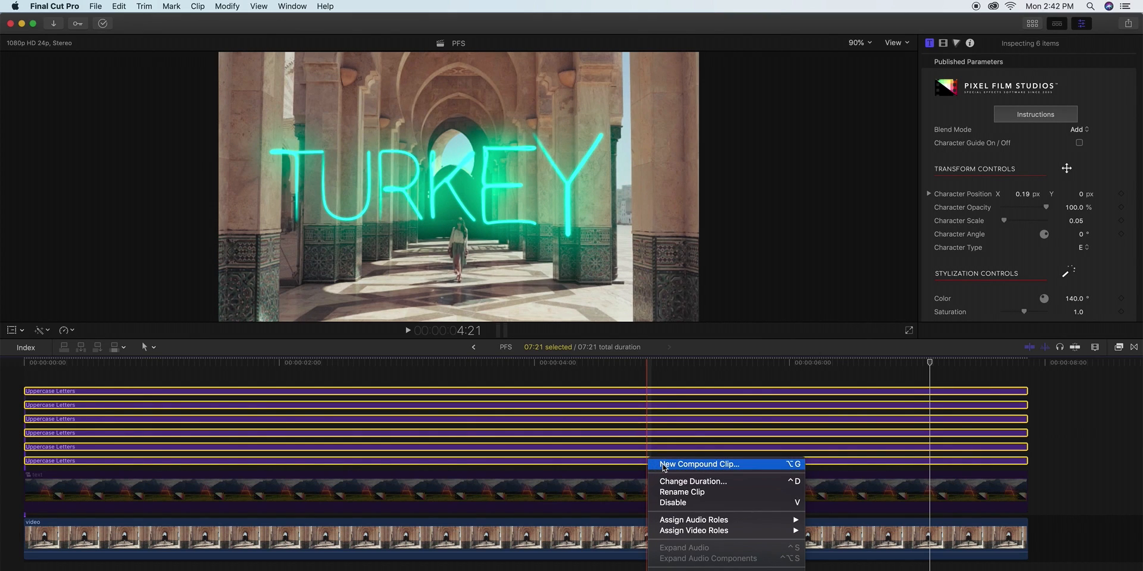
pyautogui.click(664, 466)
pyautogui.press('Return')
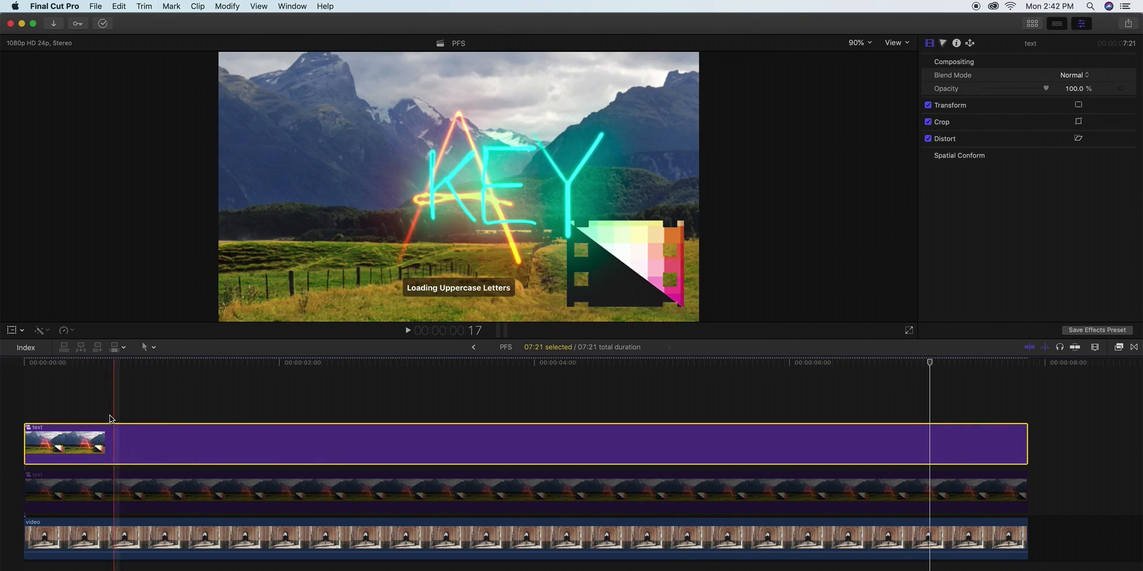
# Transform the new text compound clip at 3:17, shifting the word slightly right to centre it over the footage
pyautogui.click(501, 365)
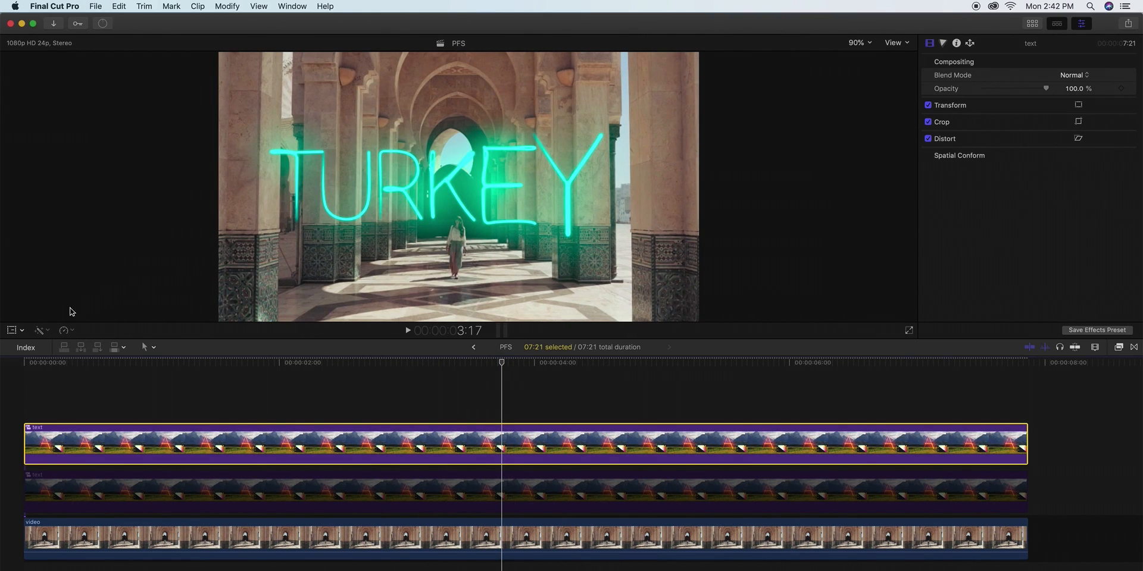
pyautogui.click(11, 331)
pyautogui.moveTo(459, 188); pyautogui.dragTo(470, 187)
pyautogui.click(897, 61)
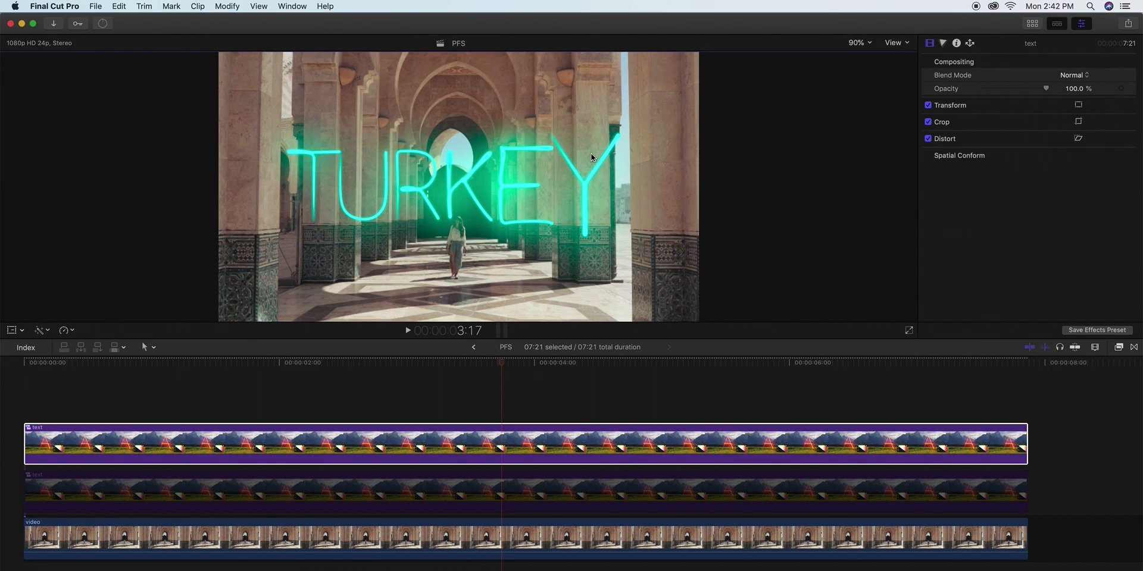
# Play the sequence from the start to review the word's animation, and park the playhead at 3:21
pyautogui.click(21, 370)
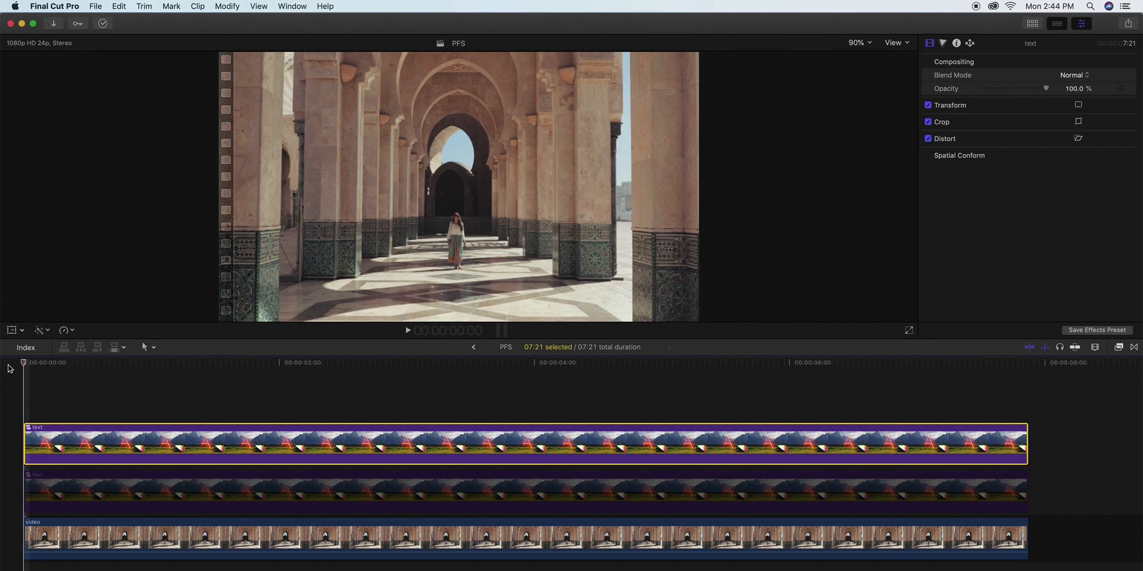
pyautogui.press('space')
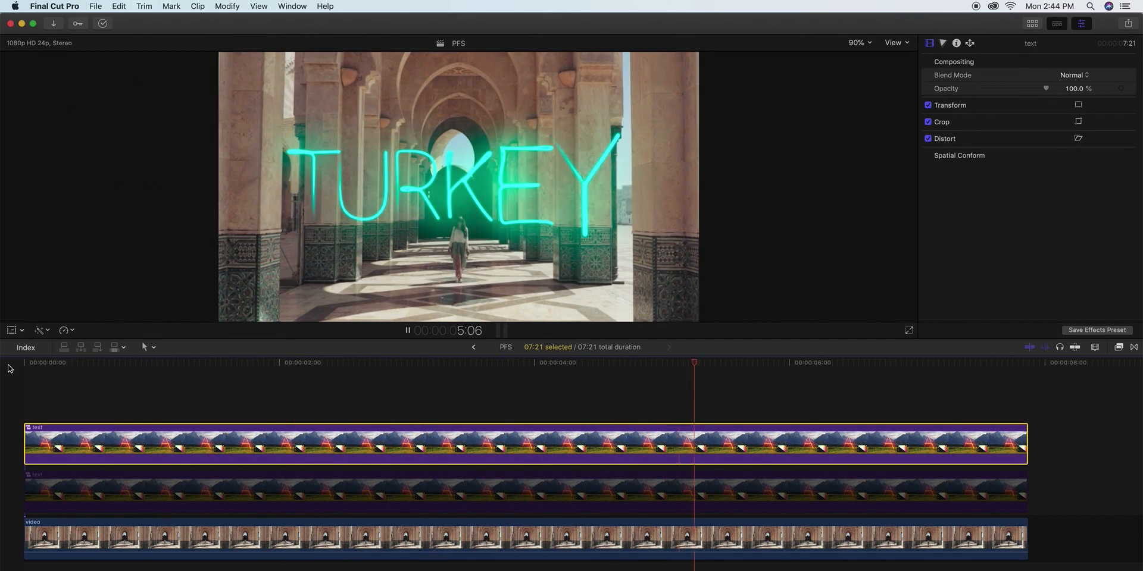
pyautogui.press('space')
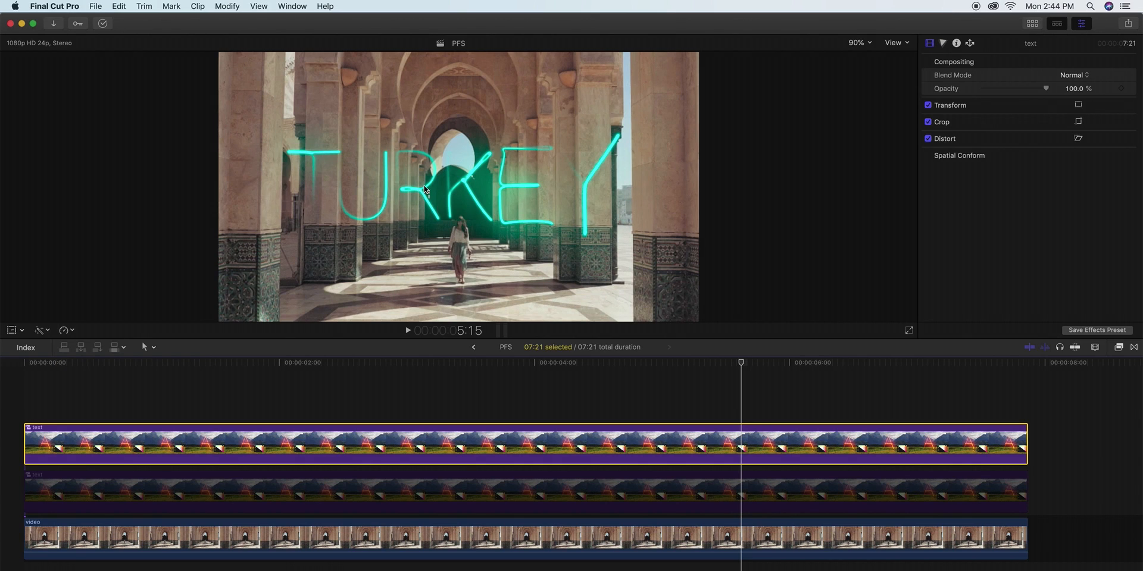
pyautogui.press('space')
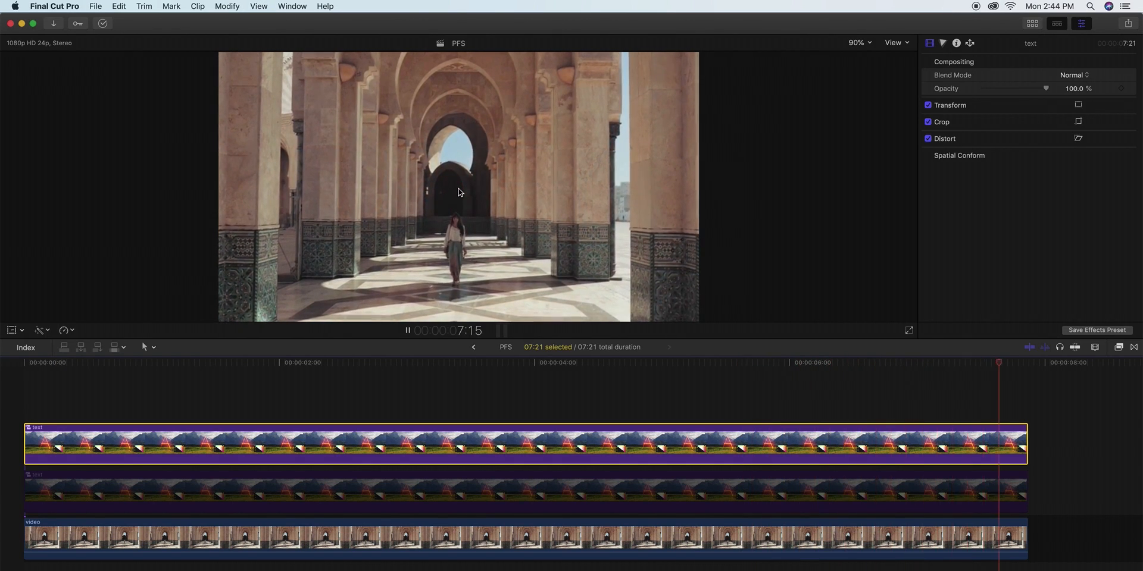
pyautogui.moveTo(176, 362); pyautogui.dragTo(519, 367)
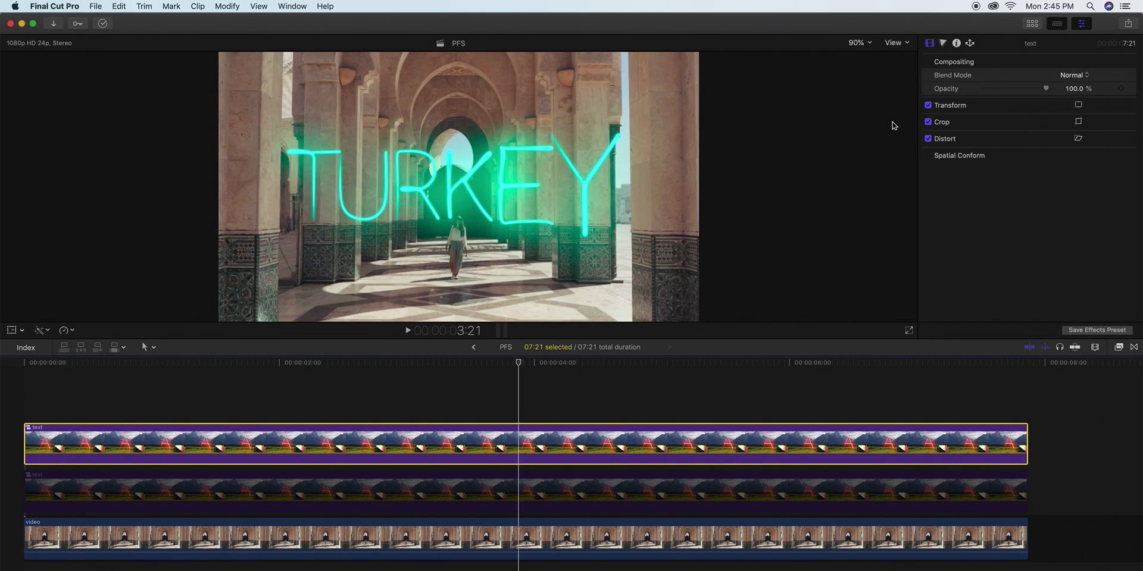